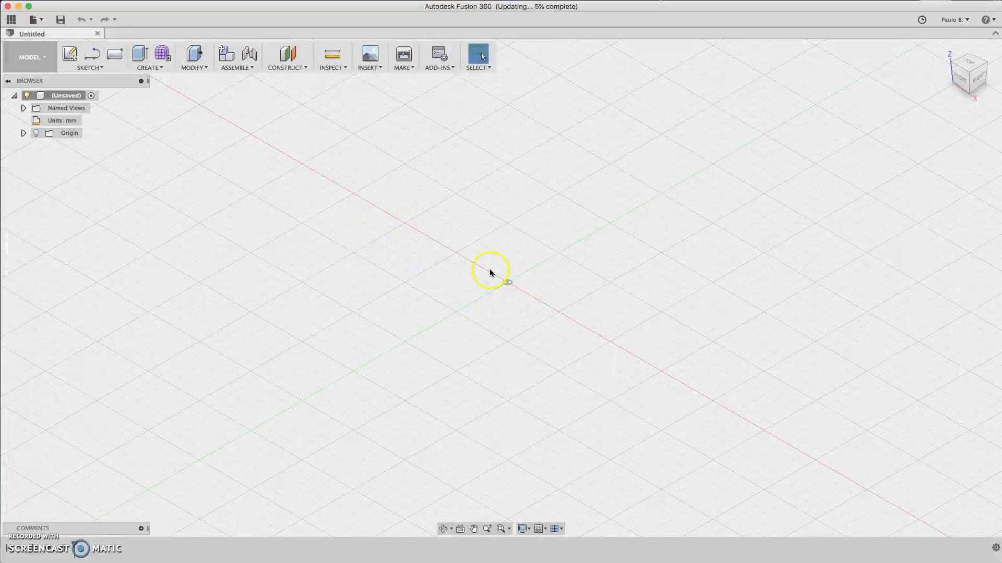
# Sketch a 12 mm diameter circle centred on the origin of the XZ plane
pyautogui.click(72, 56)
pyautogui.click(557, 291)
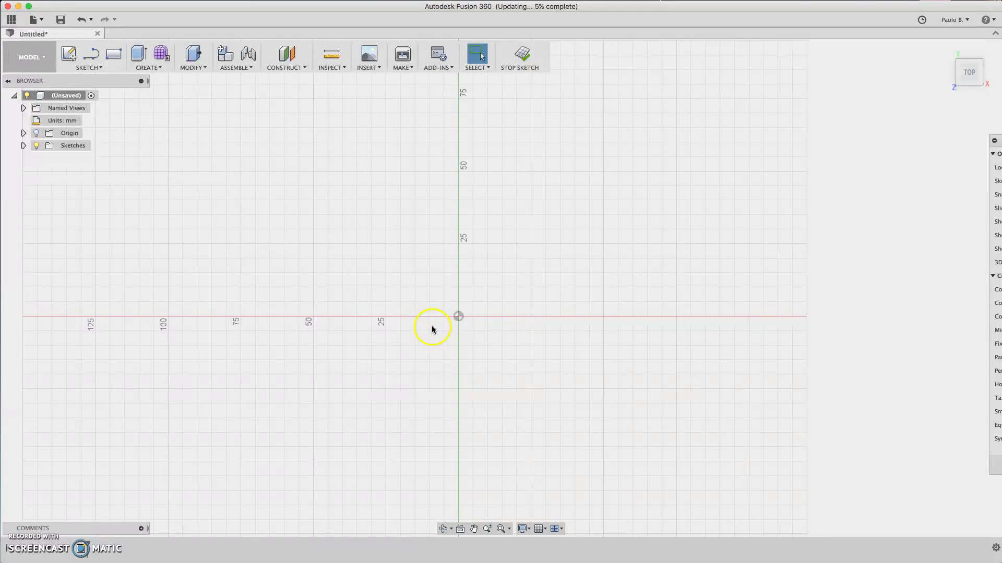
pyautogui.press('c')
pyautogui.click(458, 316)
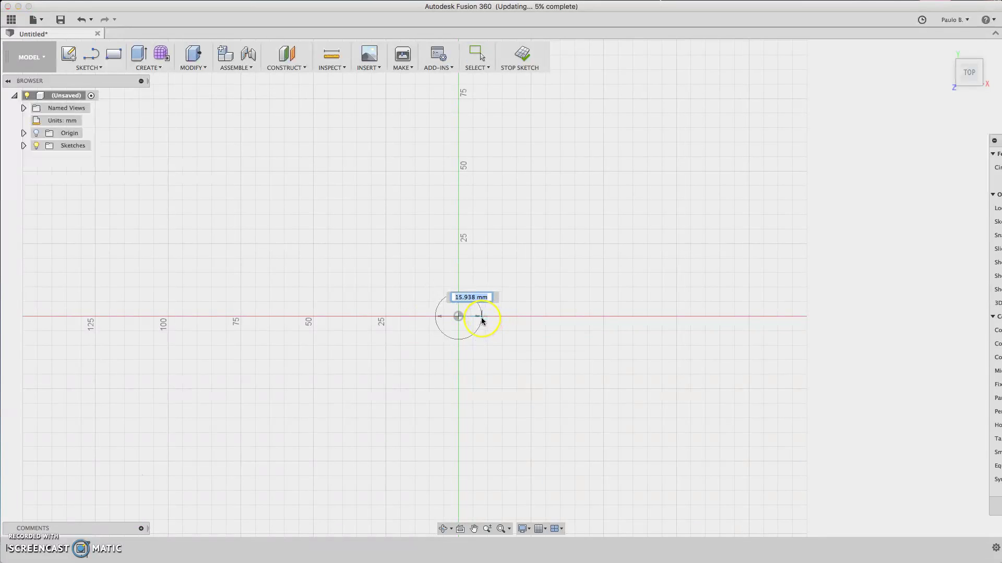
pyautogui.scroll(5, 481, 319)
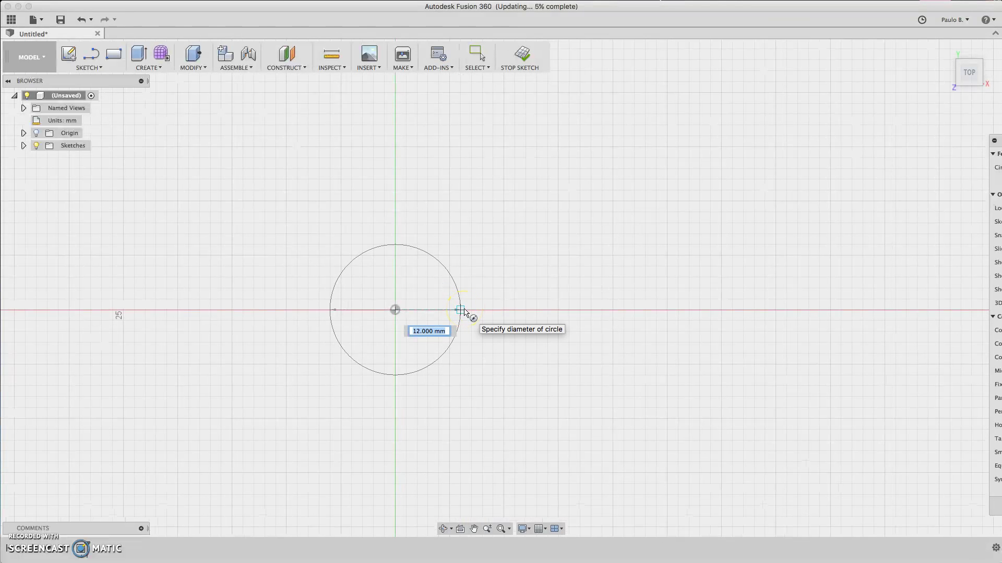
pyautogui.press('Return')
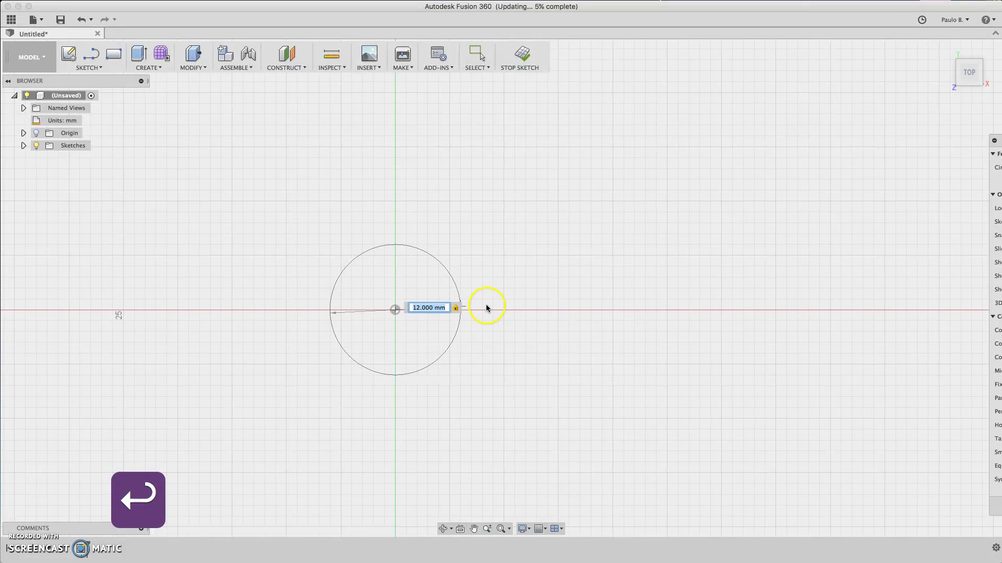
pyautogui.press('Return')
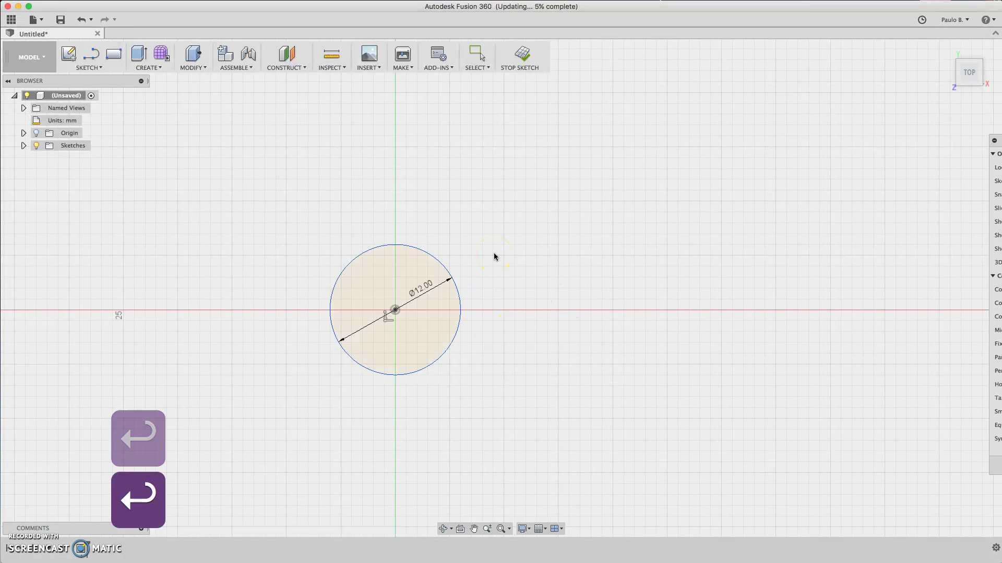
pyautogui.scroll(-2, 494, 256)
pyautogui.keyDown('shift'); pyautogui.moveTo(924, 408); pyautogui.dragTo(872, 470, button='middle'); pyautogui.keyUp('shift')
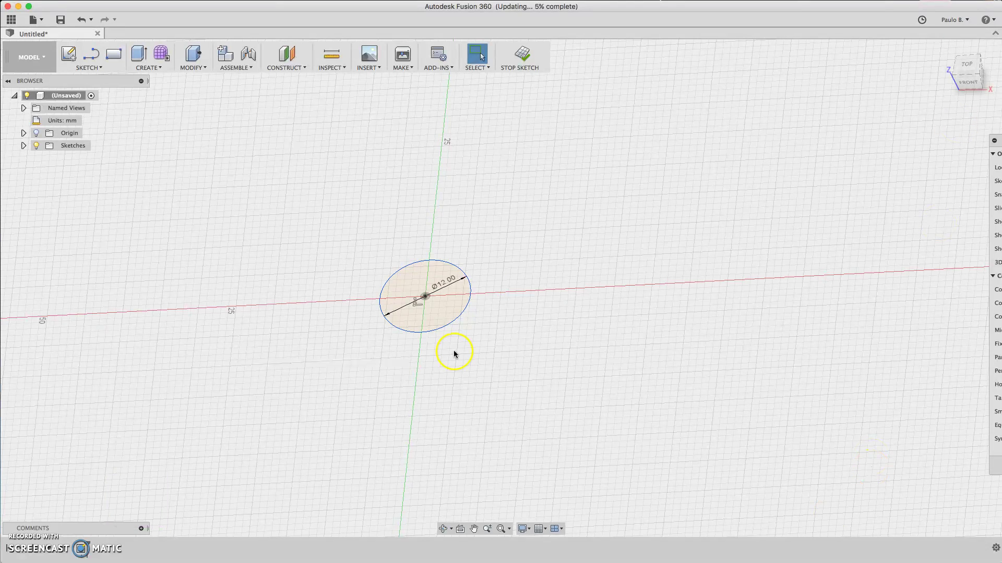
# Extrude the 12 mm circle profile 8 mm into the first solid cylinder body
pyautogui.press('e')
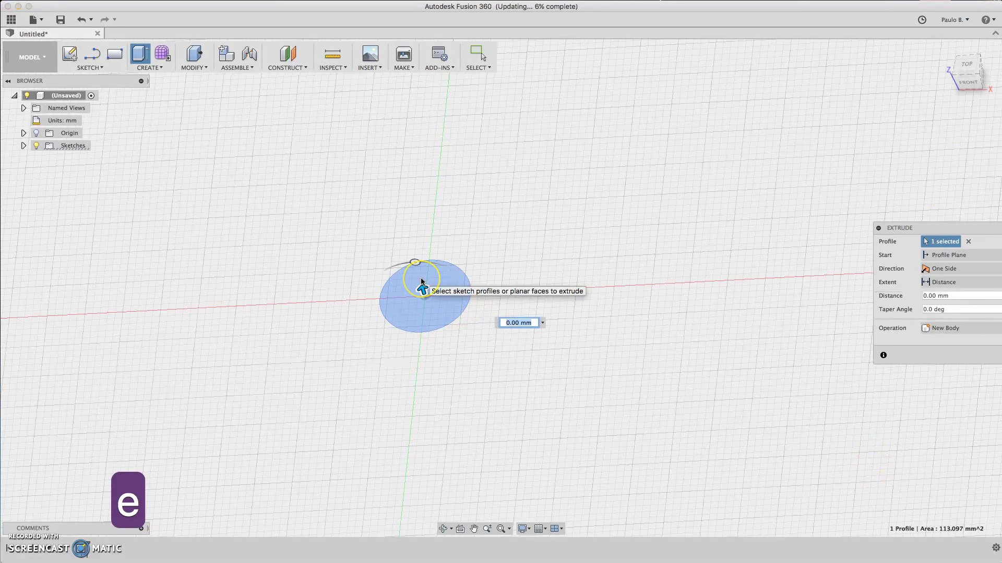
pyautogui.write('8')
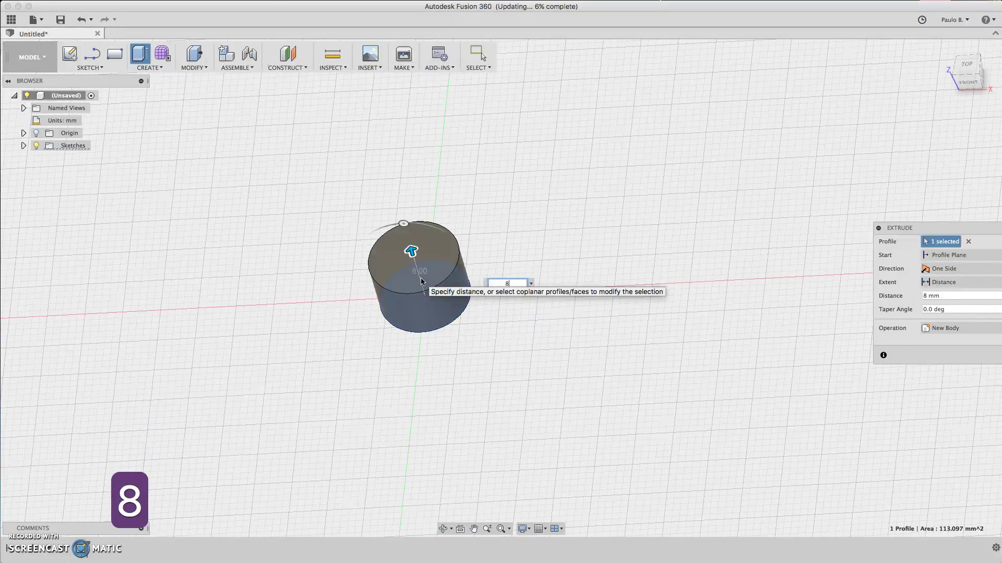
pyautogui.press('Return')
pyautogui.moveTo(966, 63); pyautogui.dragTo(967, 87)
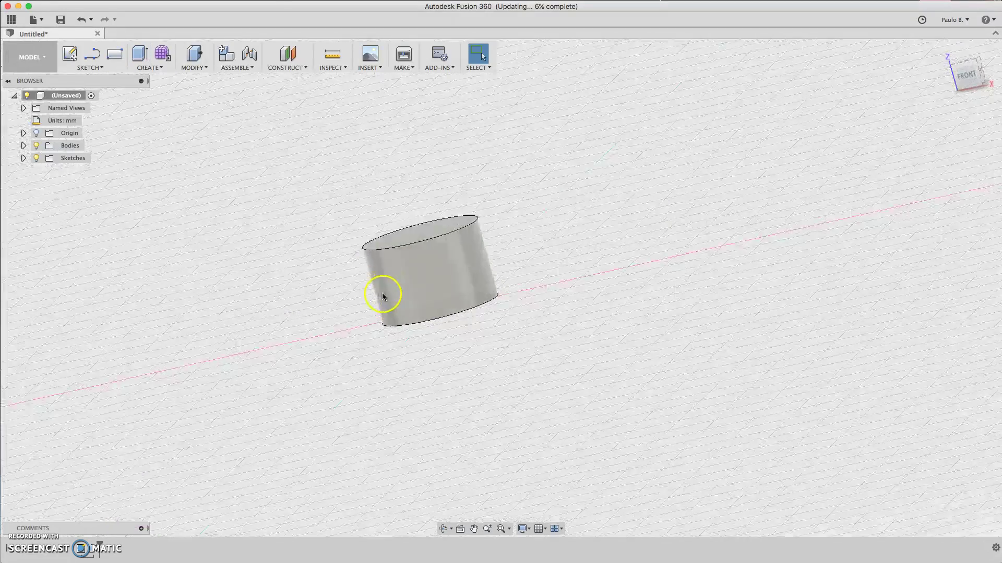
pyautogui.scroll(1, 381, 293)
pyautogui.scroll(4, 383, 293)
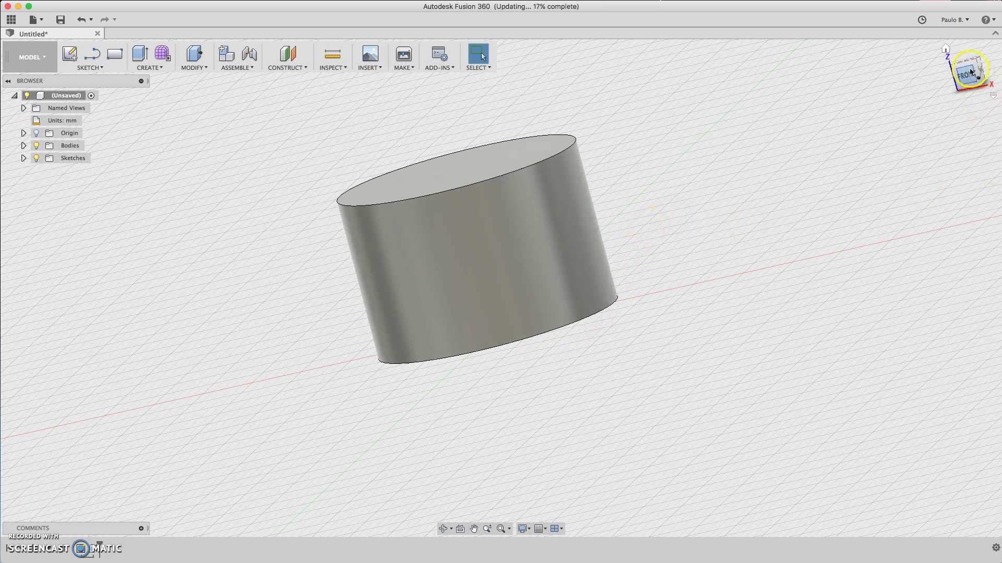
# Start a Coil with a 12 mm base circle at the cylinder's bottom centre
pyautogui.click(945, 52)
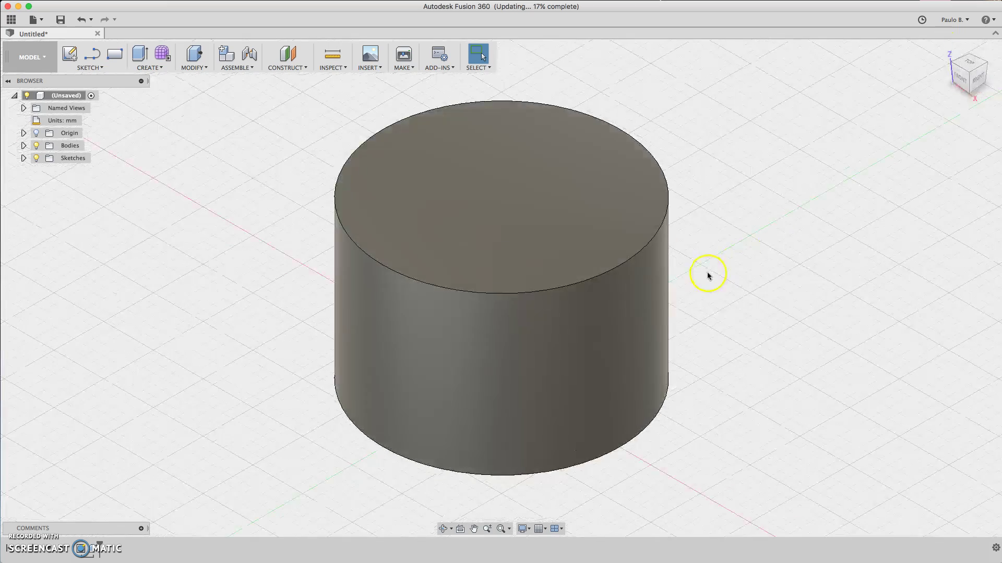
pyautogui.click(155, 71)
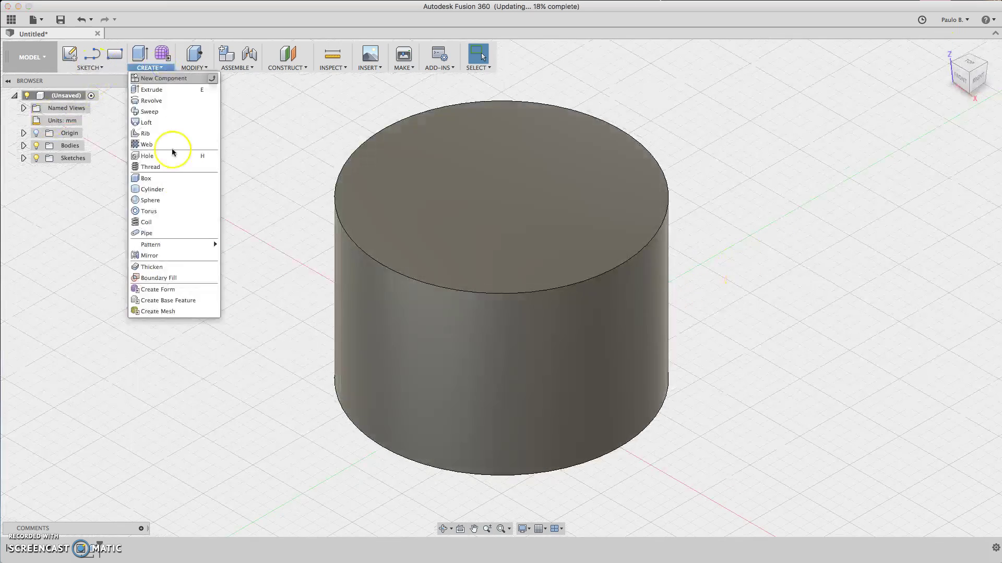
pyautogui.click(172, 222)
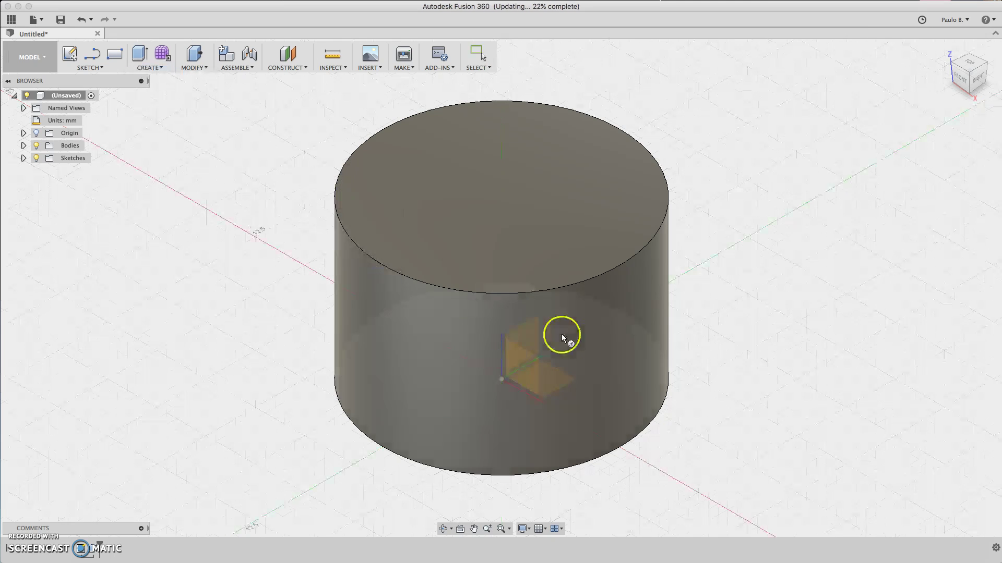
pyautogui.click(553, 380)
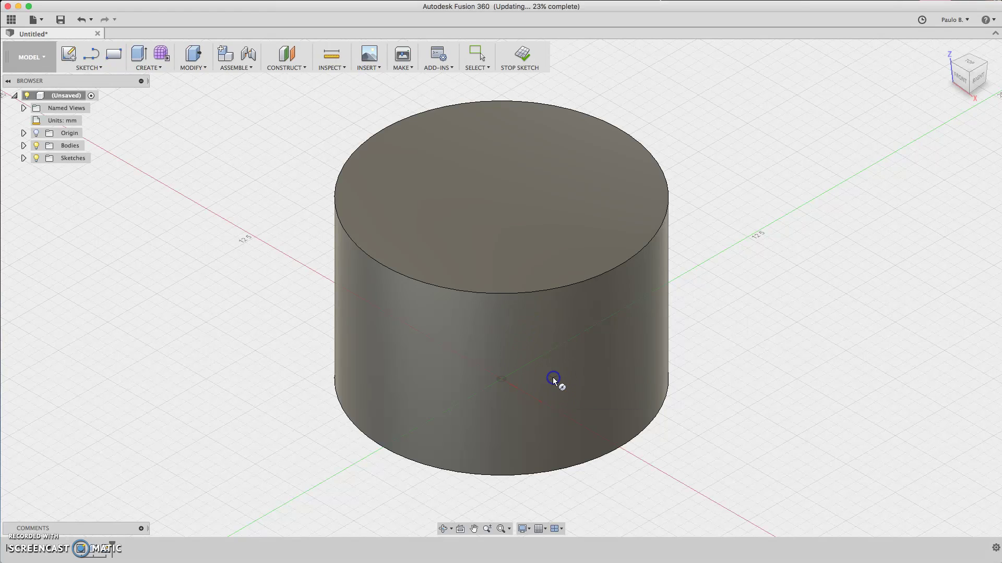
pyautogui.click(501, 379)
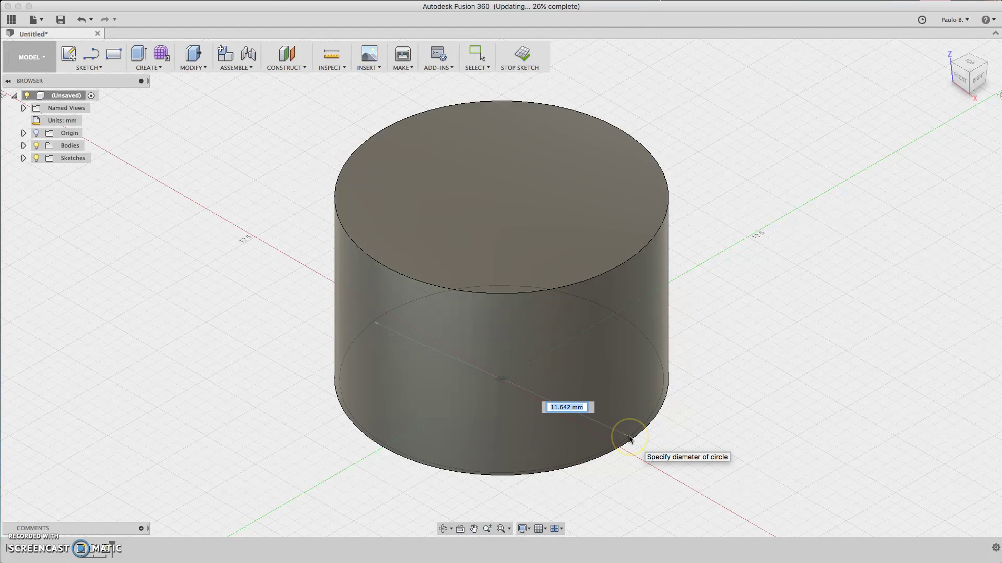
pyautogui.write('12')
pyautogui.press('Return')
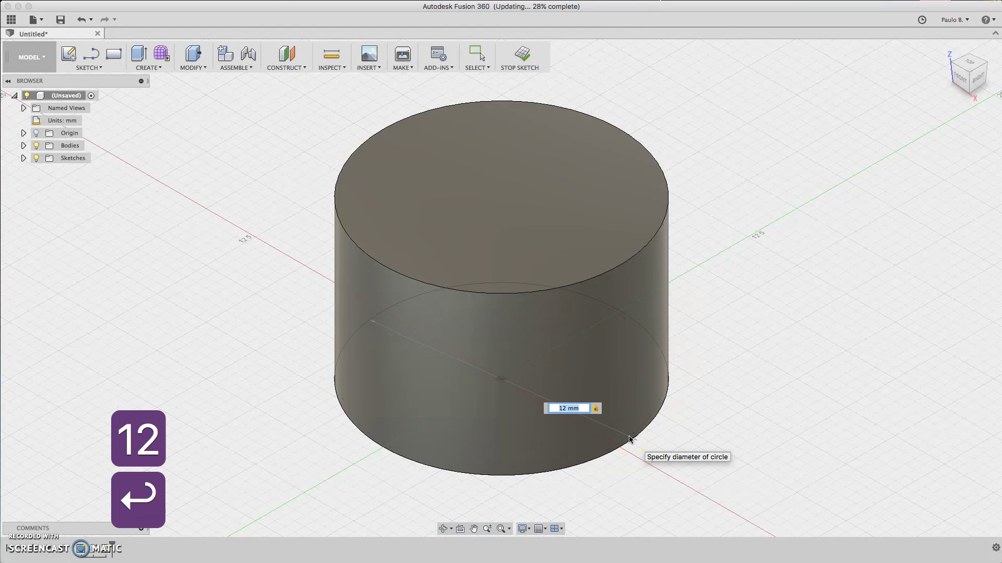
pyautogui.press('Return')
# Set the coil to 0.25 revolutions and 8 mm height
pyautogui.click(642, 426)
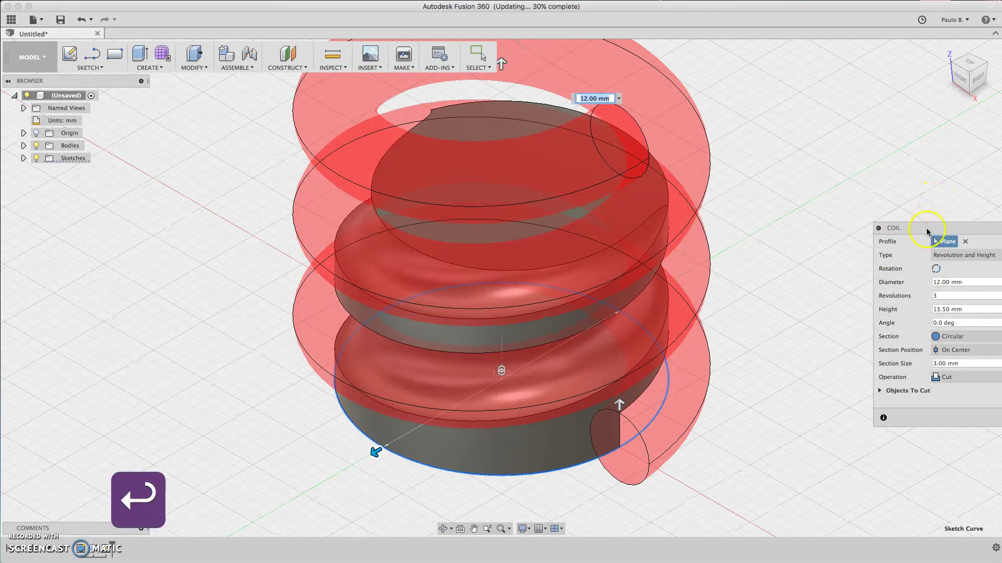
pyautogui.moveTo(932, 229); pyautogui.dragTo(794, 143)
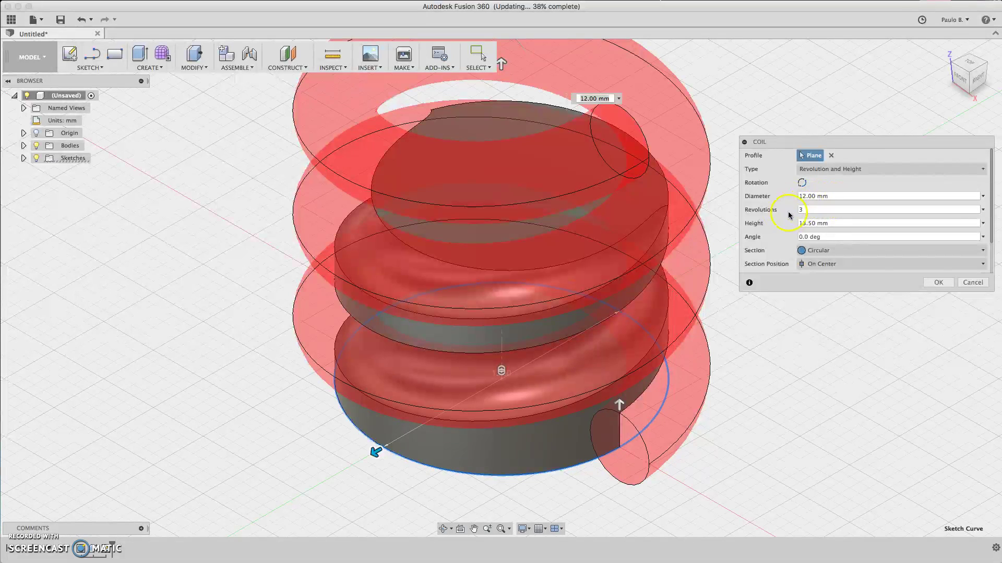
pyautogui.click(754, 212)
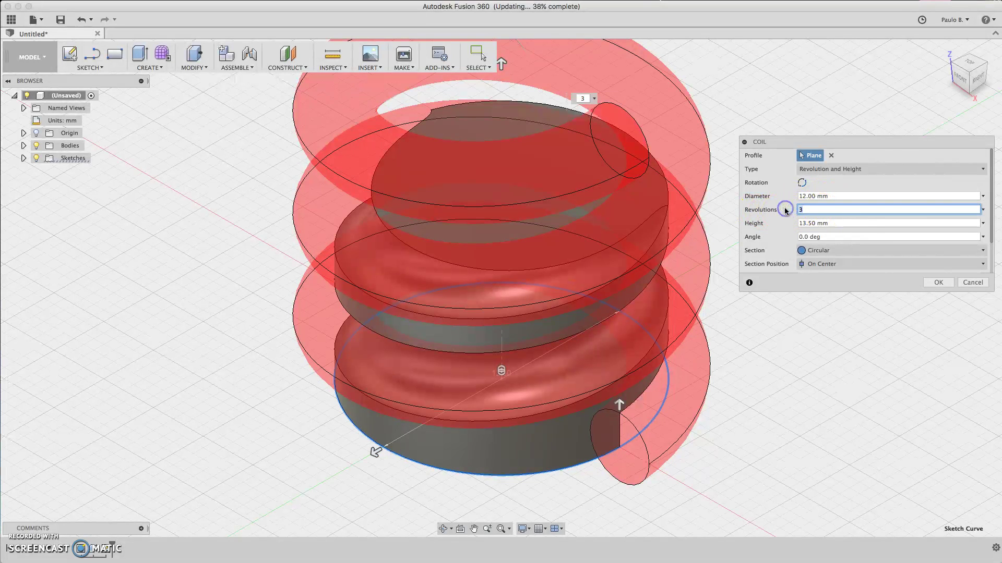
pyautogui.write('0')
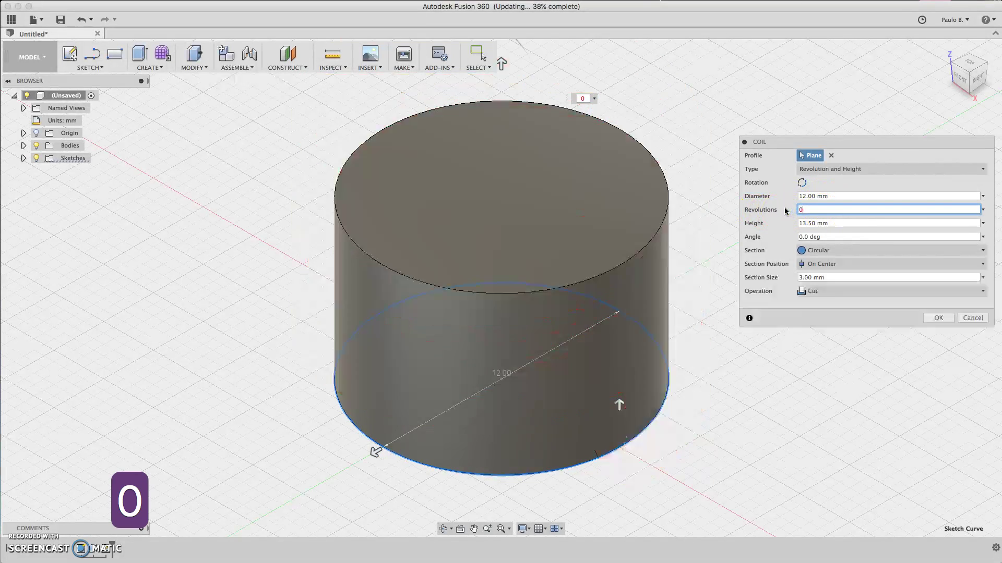
pyautogui.write('.')
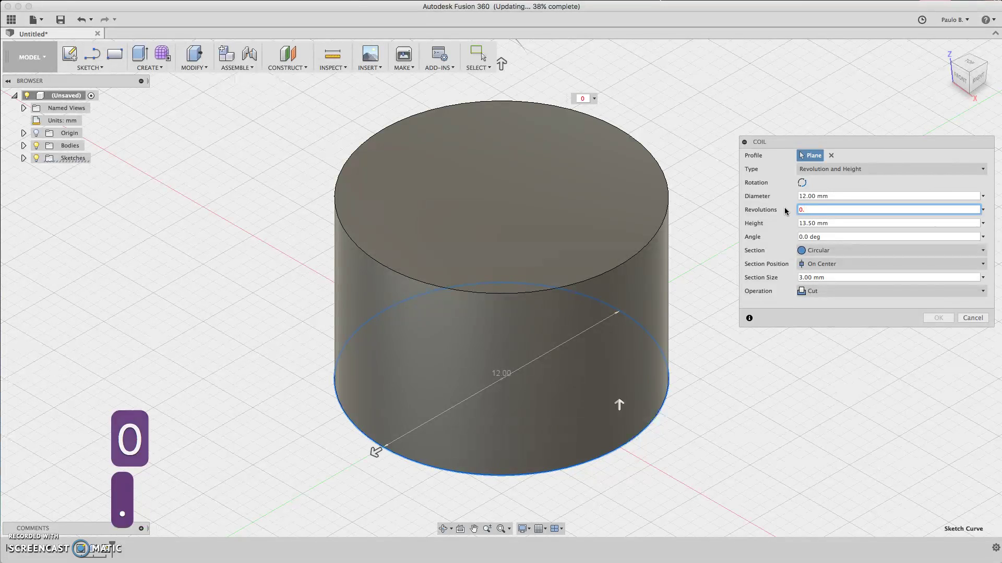
pyautogui.write('25')
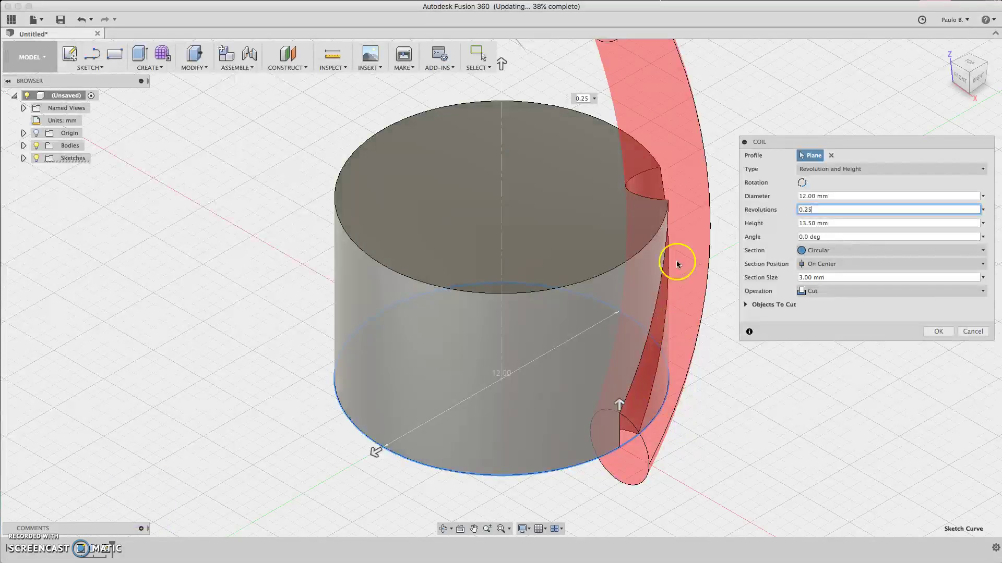
pyautogui.click(818, 224)
pyautogui.click(842, 225)
pyautogui.write('10')
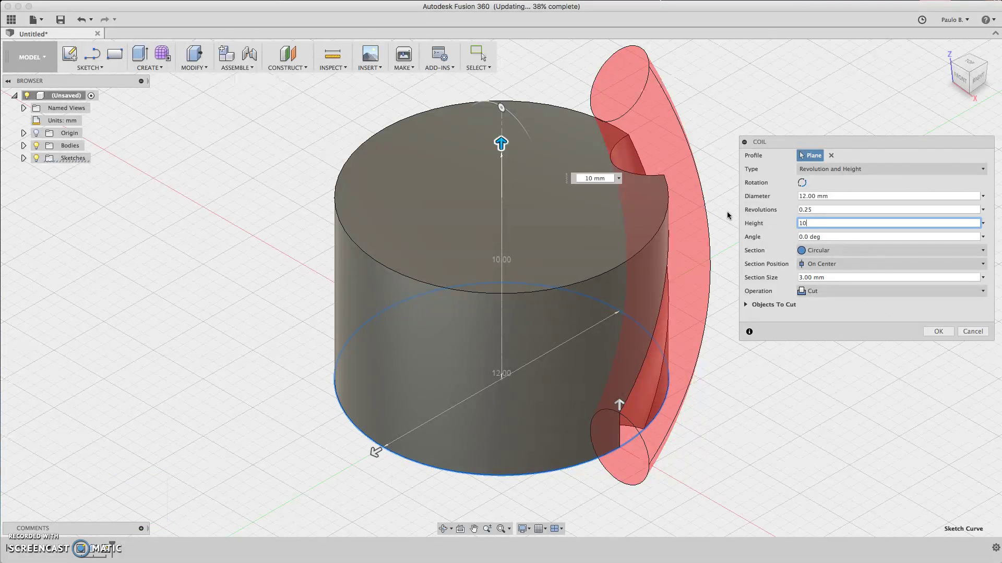
pyautogui.press('BackSpace')
pyautogui.press('BackSpace')
pyautogui.write('8')
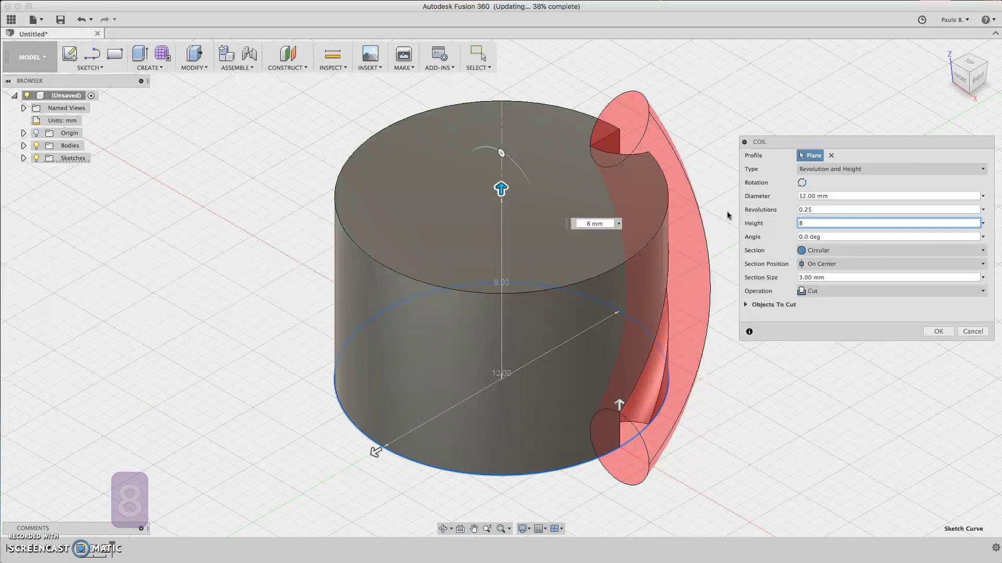
# Set the coil section to Triangular (Internal) with a 0.6 mm section size
pyautogui.click(833, 250)
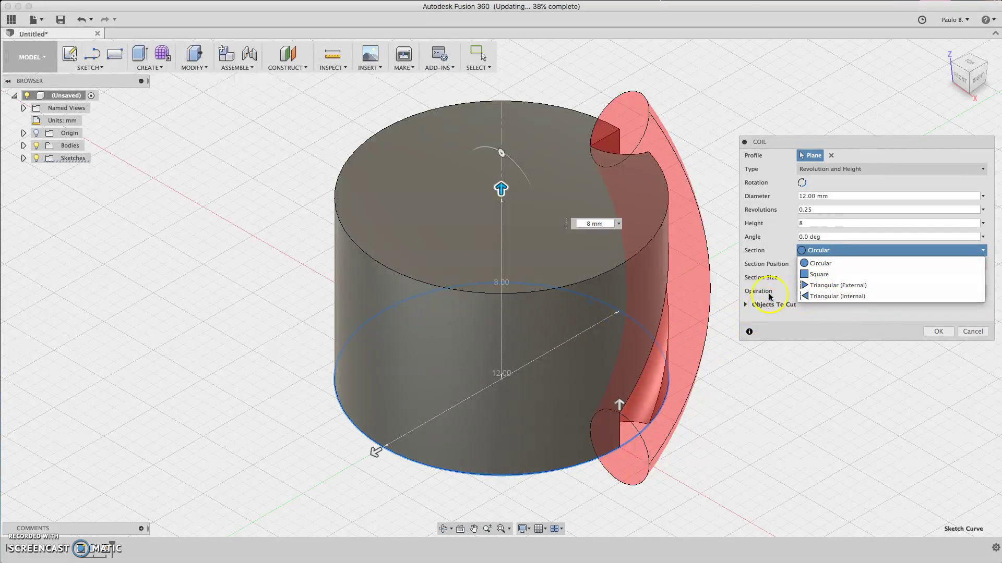
pyautogui.click(815, 296)
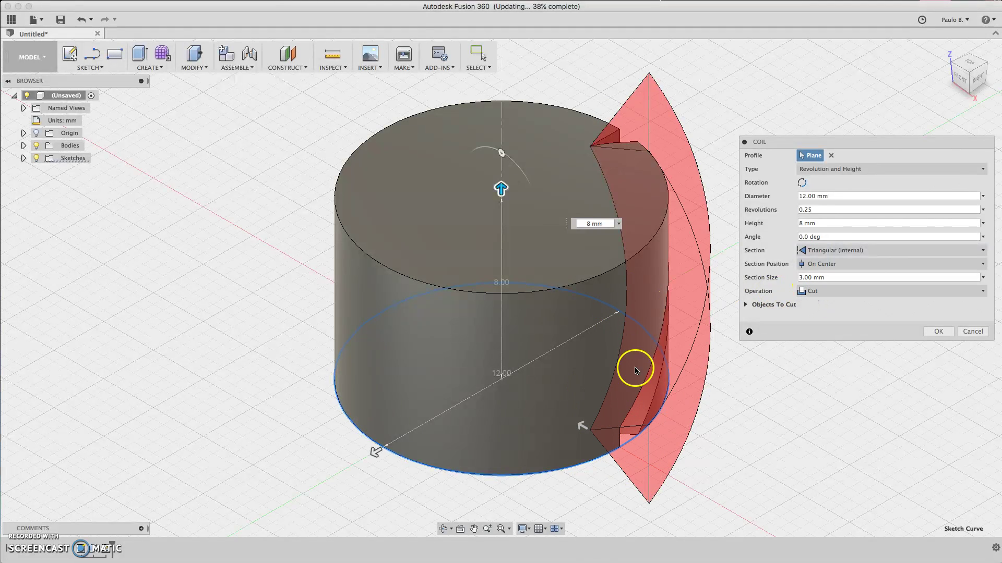
pyautogui.click(807, 278)
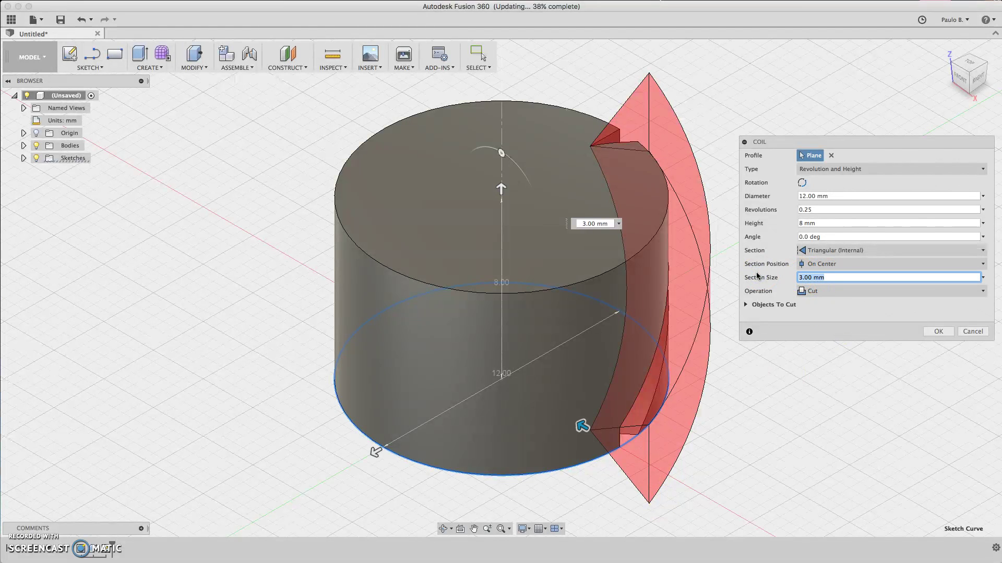
pyautogui.write('0')
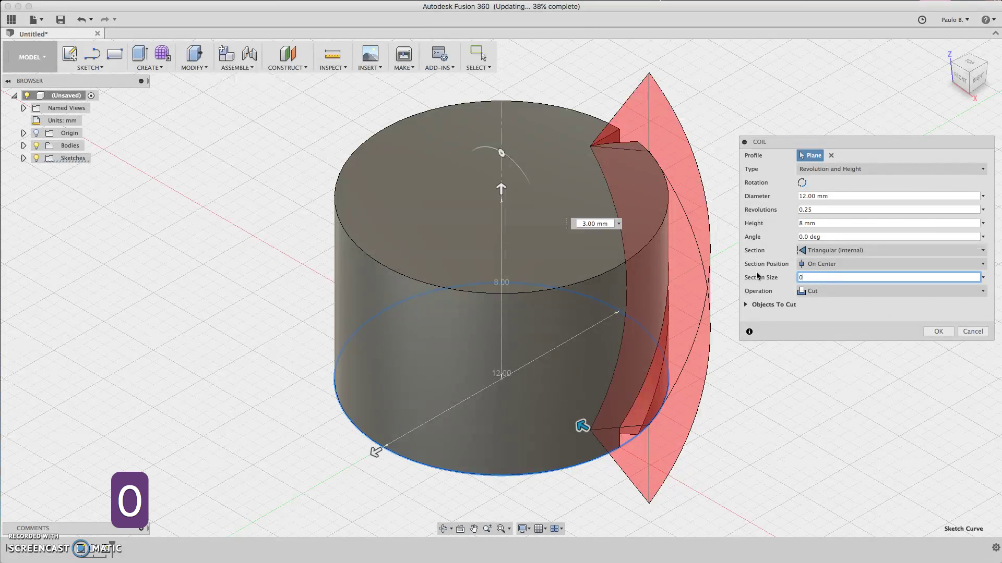
pyautogui.write('.')
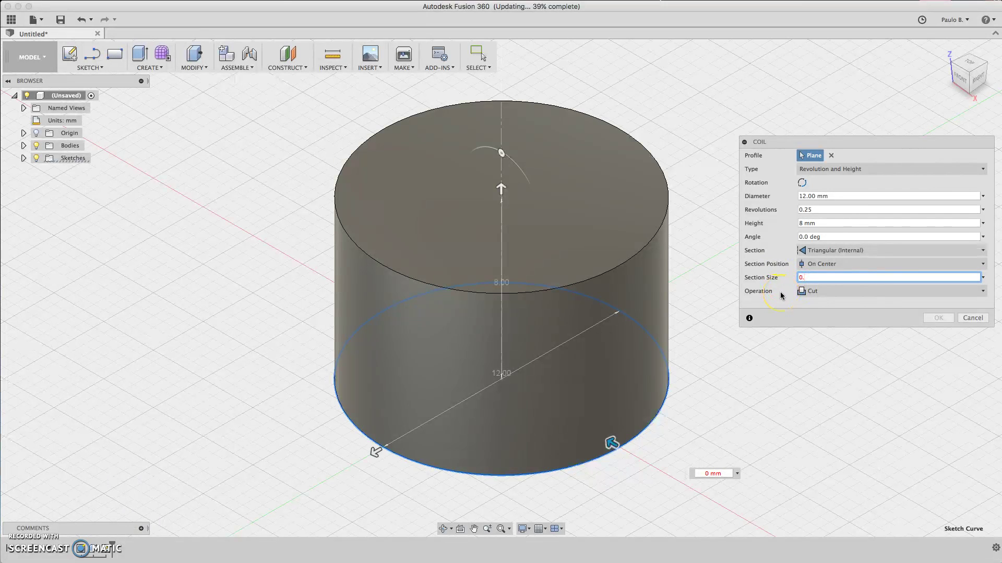
pyautogui.write('6')
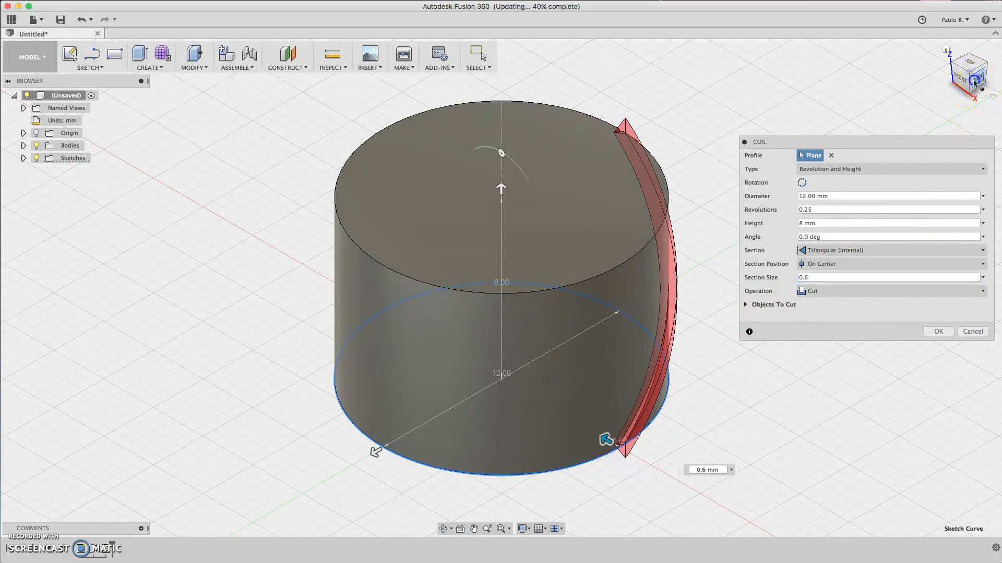
# Review the coil's section position choices, leaving it On Center
pyautogui.moveTo(977, 79)
pyautogui.mouseDown()
pyautogui.moveTo(830, 63)
pyautogui.moveTo(908, 34)
pyautogui.moveTo(915, 78)
pyautogui.moveTo(900, 86)
pyautogui.mouseUp()
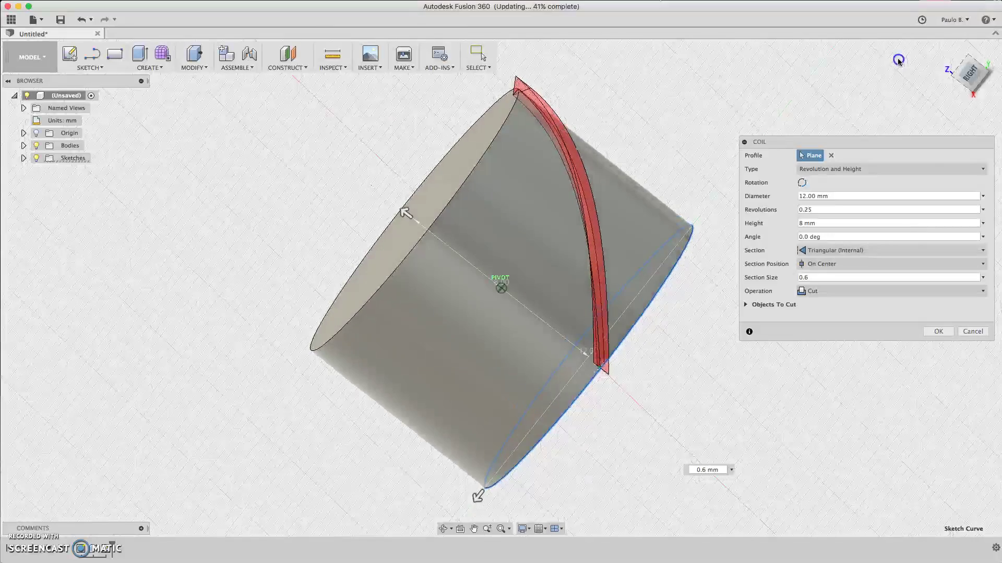
pyautogui.click(836, 266)
pyautogui.click(763, 269)
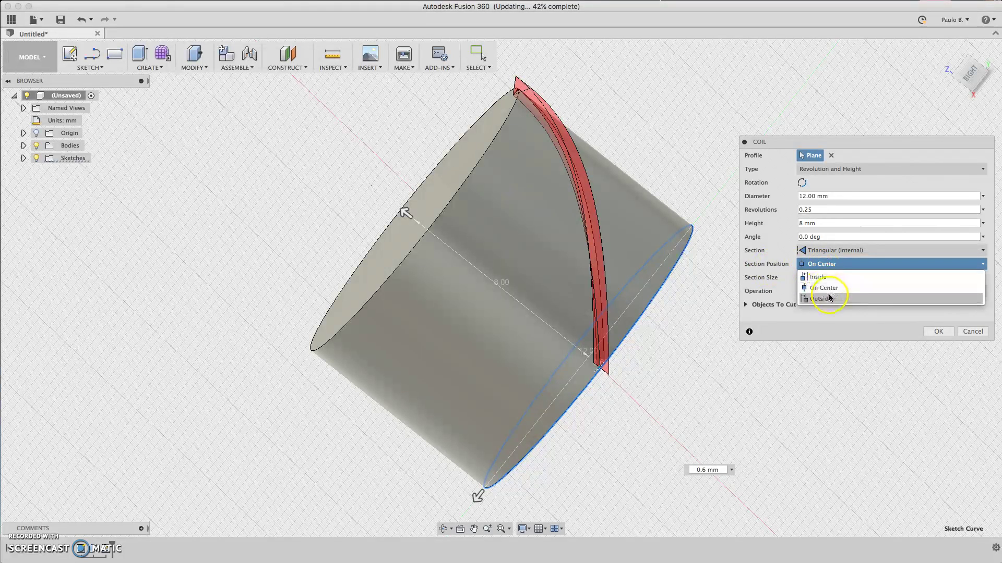
pyautogui.click(834, 292)
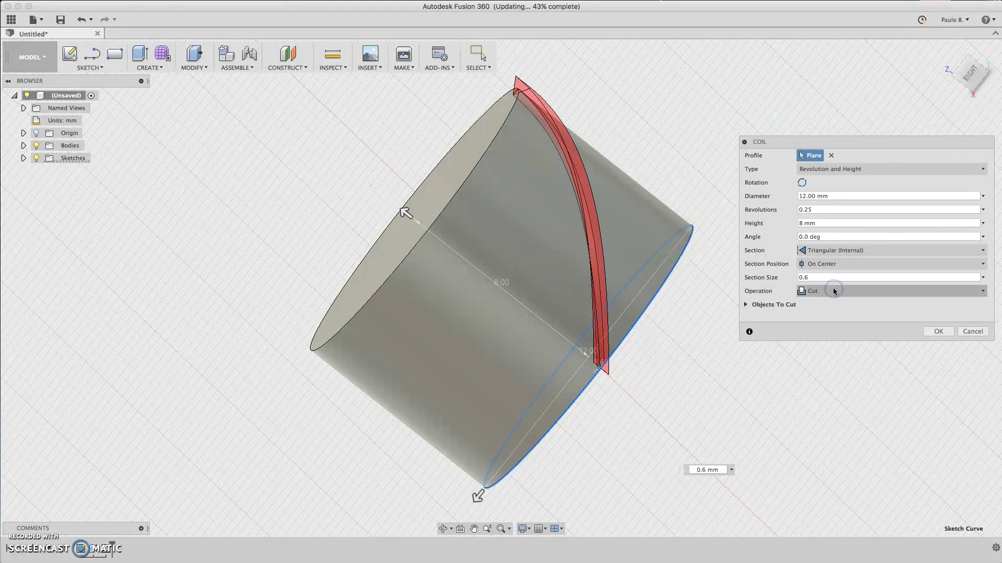
# Preview Inside and Outside section positions, then restore On Center and inspect the groove
pyautogui.click(847, 270)
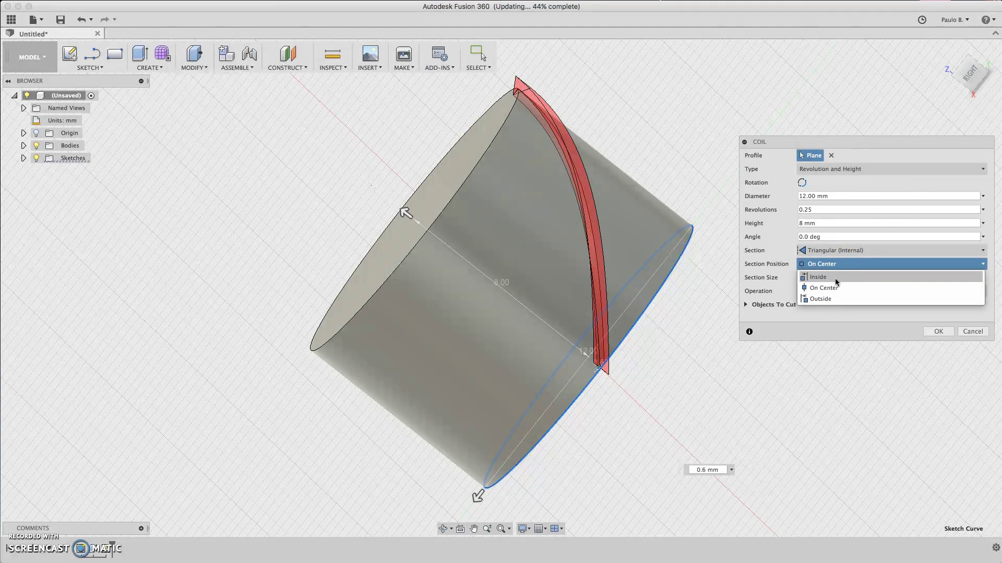
pyautogui.click(834, 280)
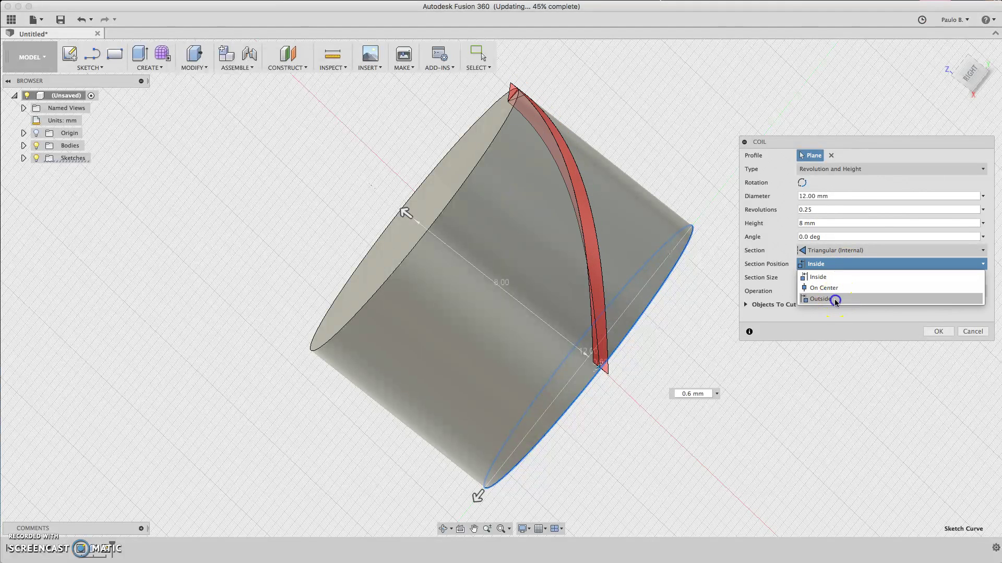
pyautogui.click(831, 299)
pyautogui.click(838, 266)
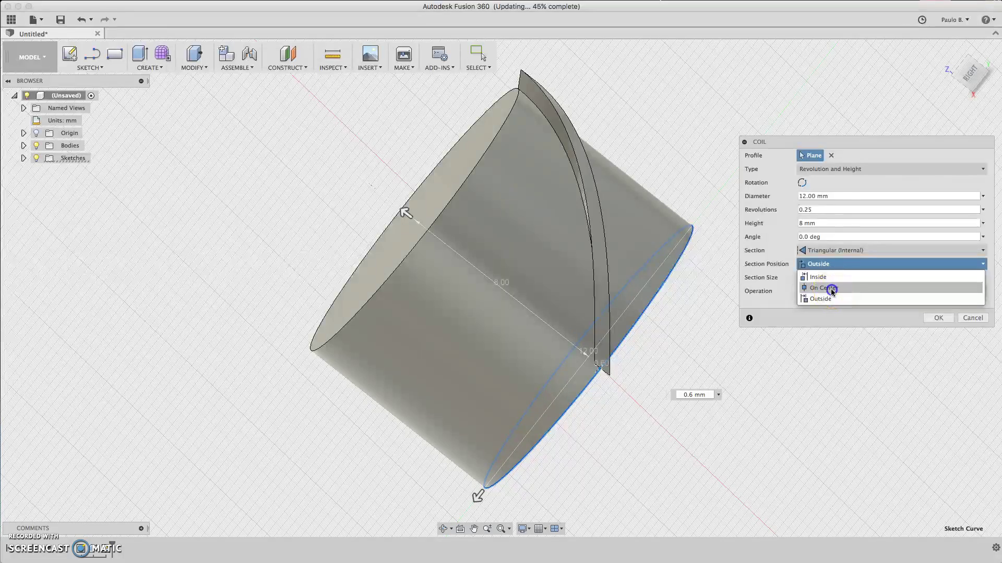
pyautogui.click(831, 289)
pyautogui.click(962, 75)
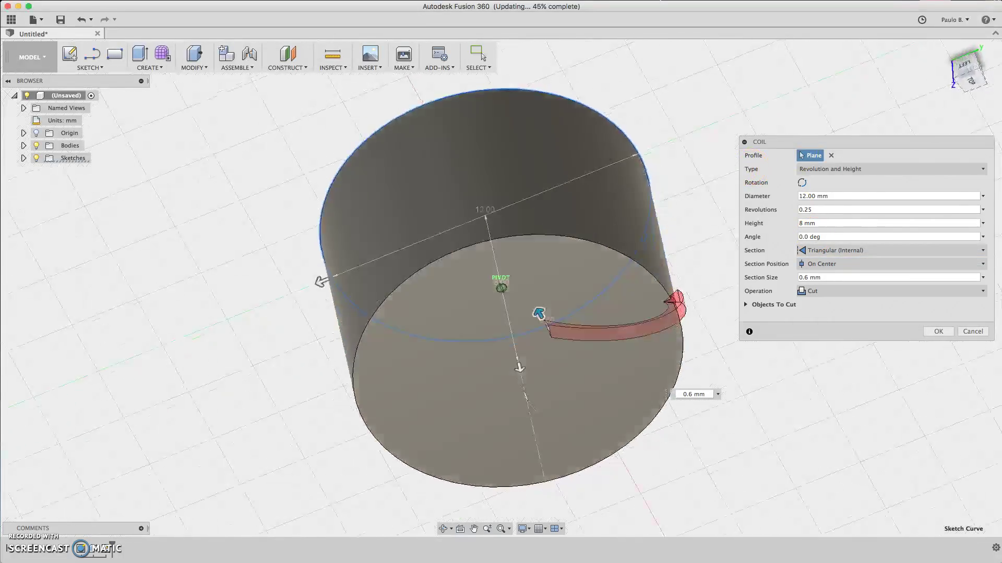
pyautogui.keyDown('shift'); pyautogui.moveTo(500, 288); pyautogui.dragTo(536, 279, button='middle'); pyautogui.keyUp('shift')
pyautogui.click(672, 313)
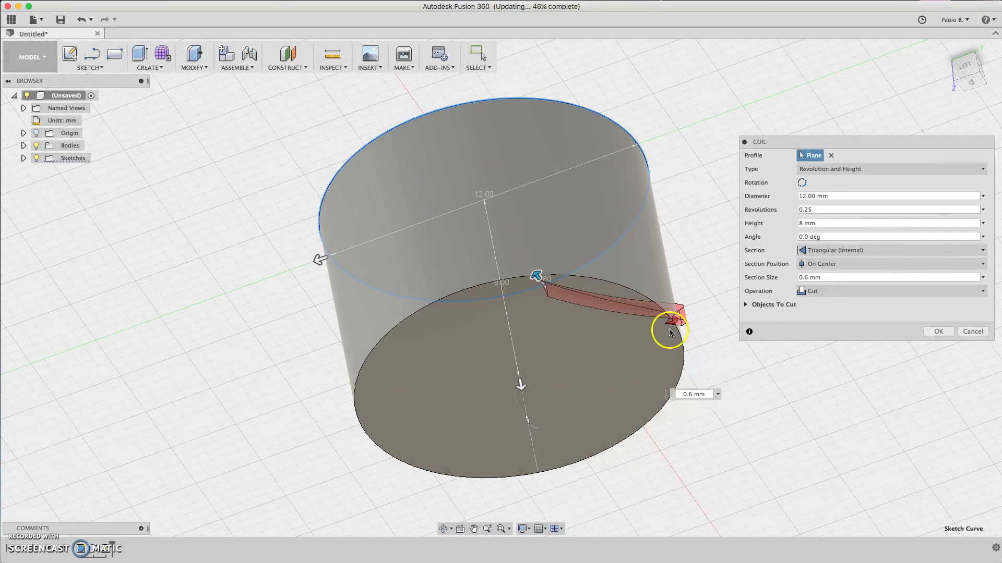
# Check the coil from the Top and Right views, then apply the cut
pyautogui.click(971, 82)
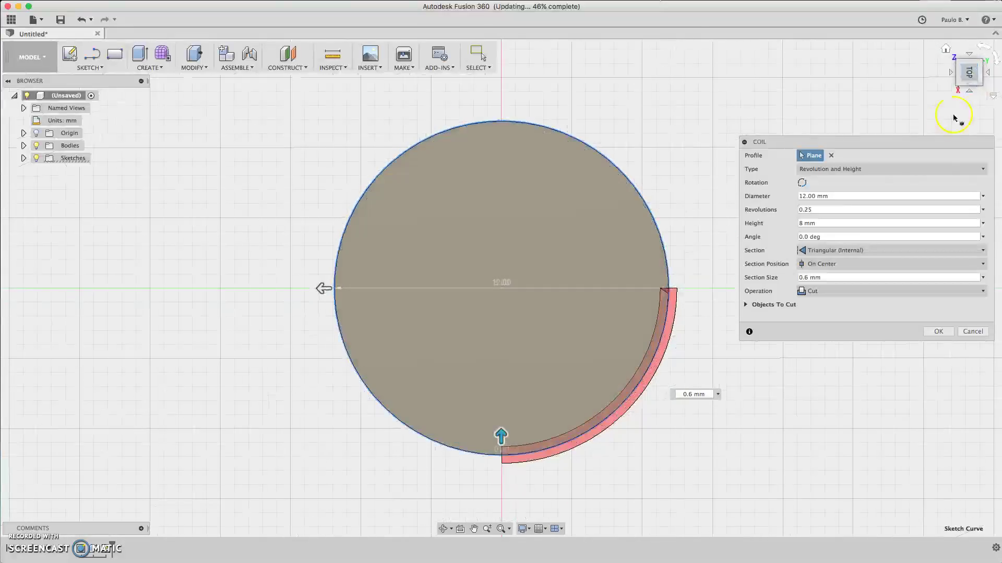
pyautogui.click(969, 75)
pyautogui.moveTo(968, 75); pyautogui.dragTo(973, 470)
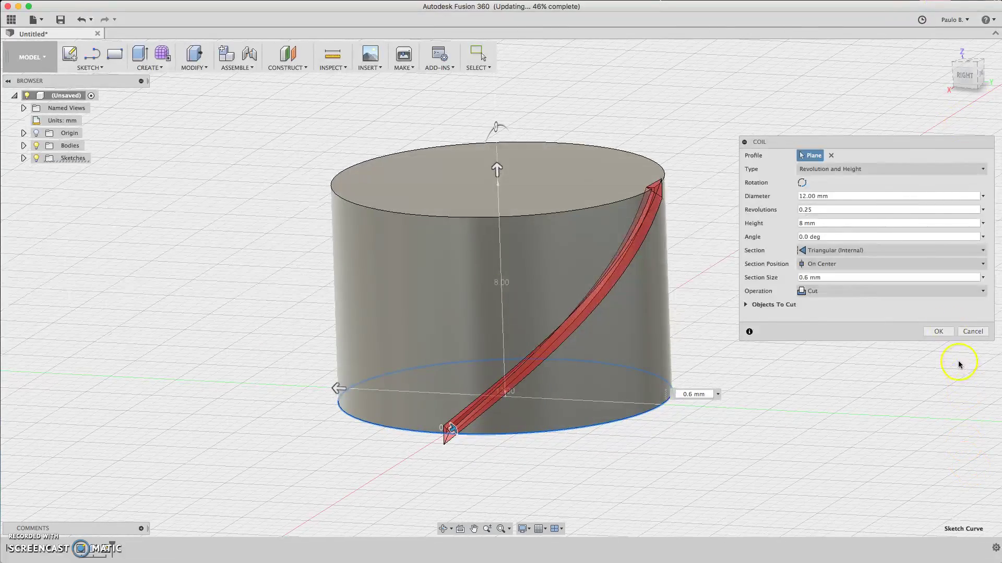
pyautogui.click(940, 331)
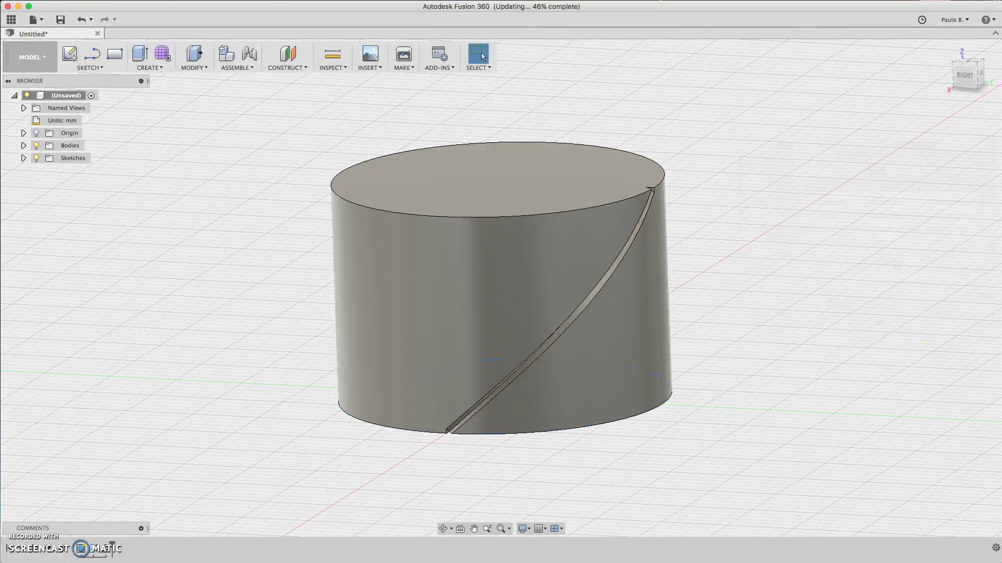
# Mirror the groove face across the central vertical origin plane
pyautogui.click(972, 74)
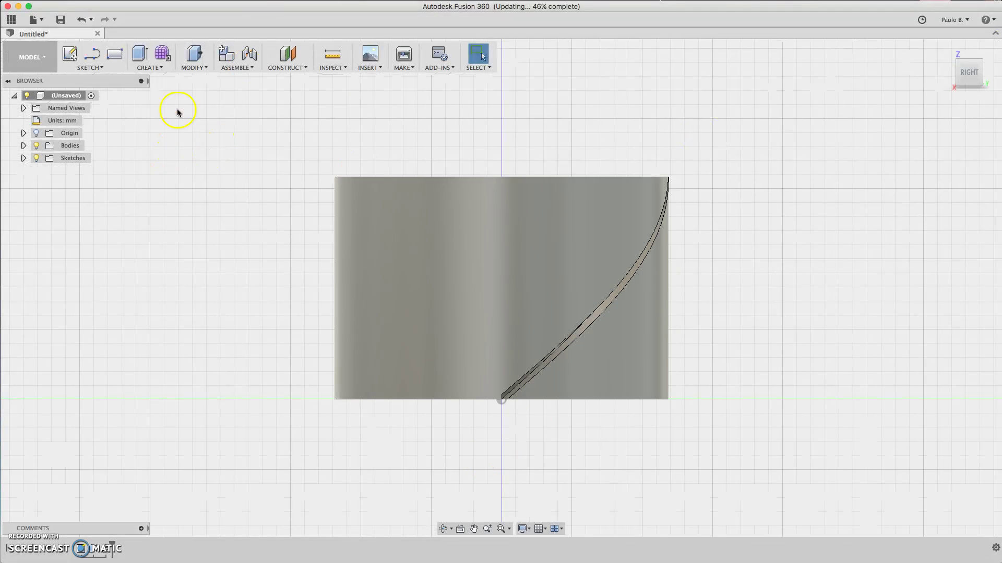
pyautogui.click(159, 65)
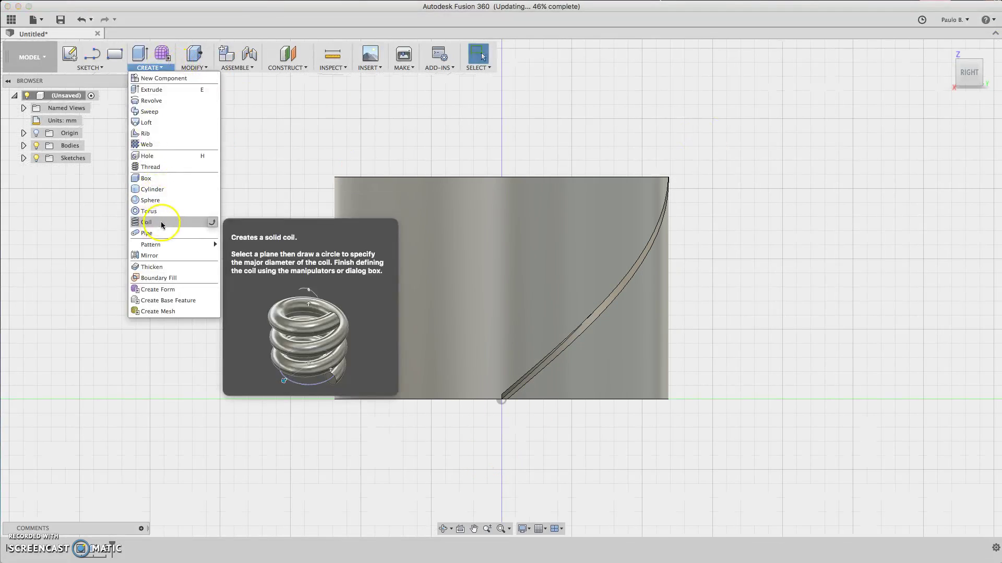
pyautogui.click(157, 255)
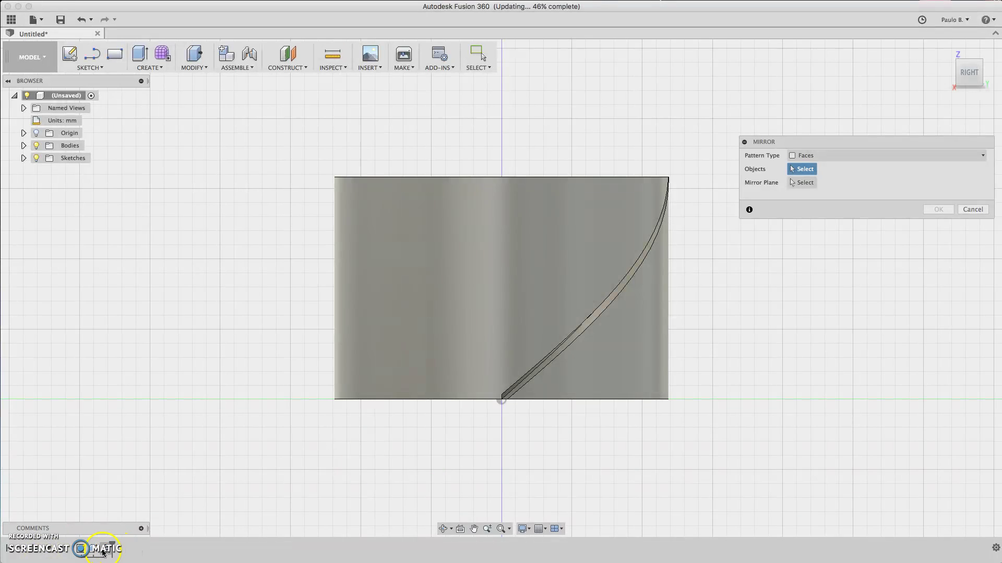
pyautogui.click(962, 68)
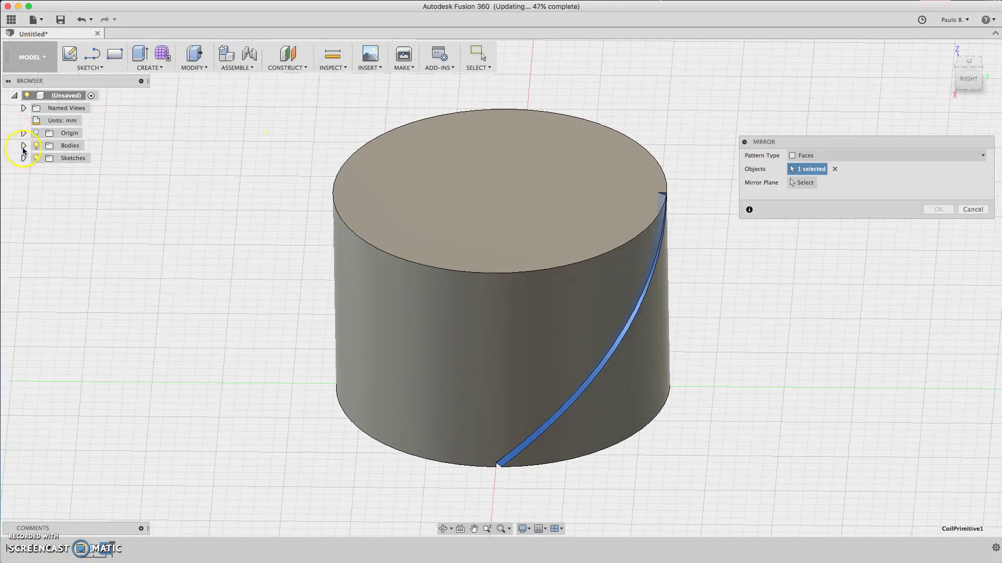
pyautogui.click(36, 134)
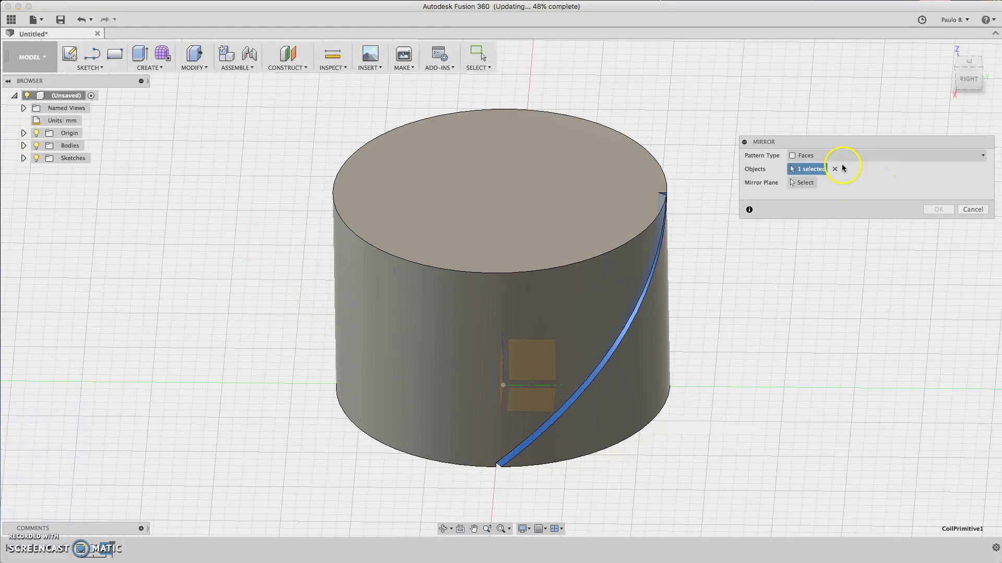
pyautogui.click(805, 182)
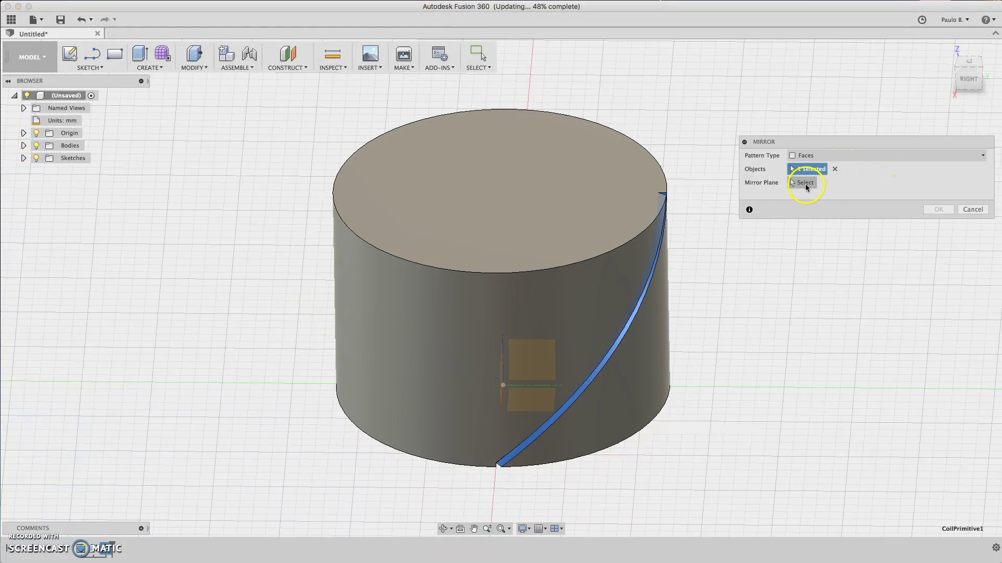
pyautogui.click(501, 380)
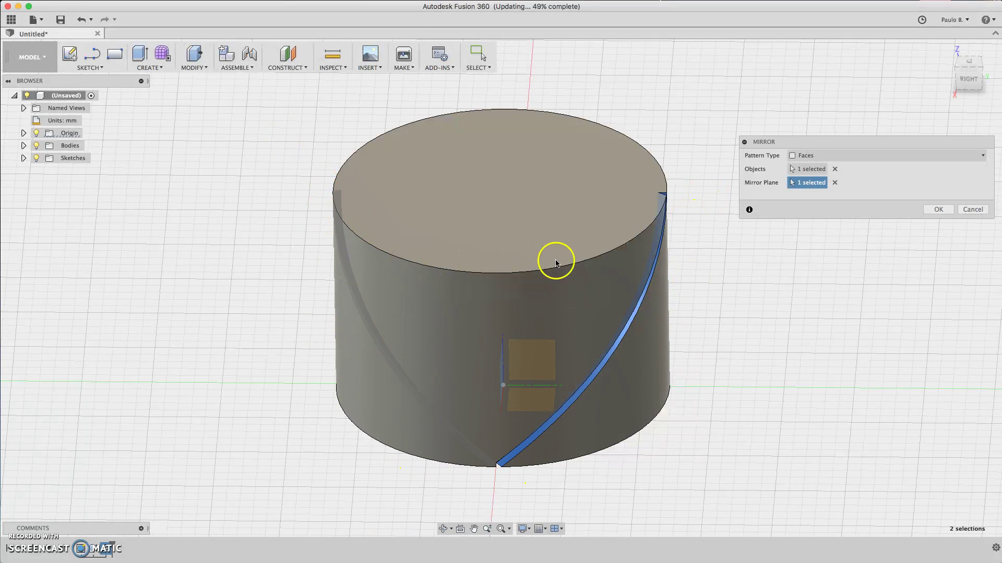
pyautogui.click(941, 210)
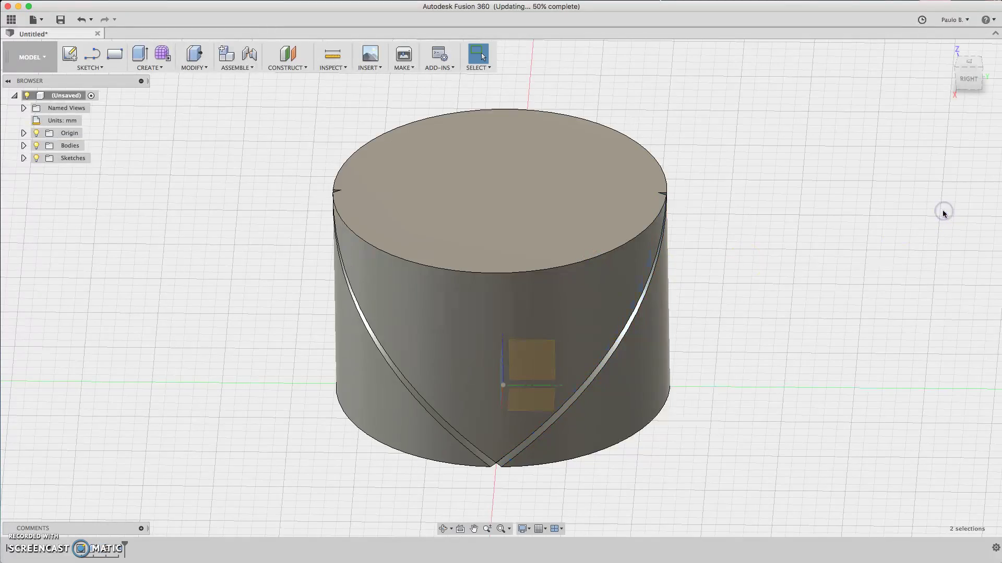
pyautogui.moveTo(970, 87); pyautogui.dragTo(931, 69)
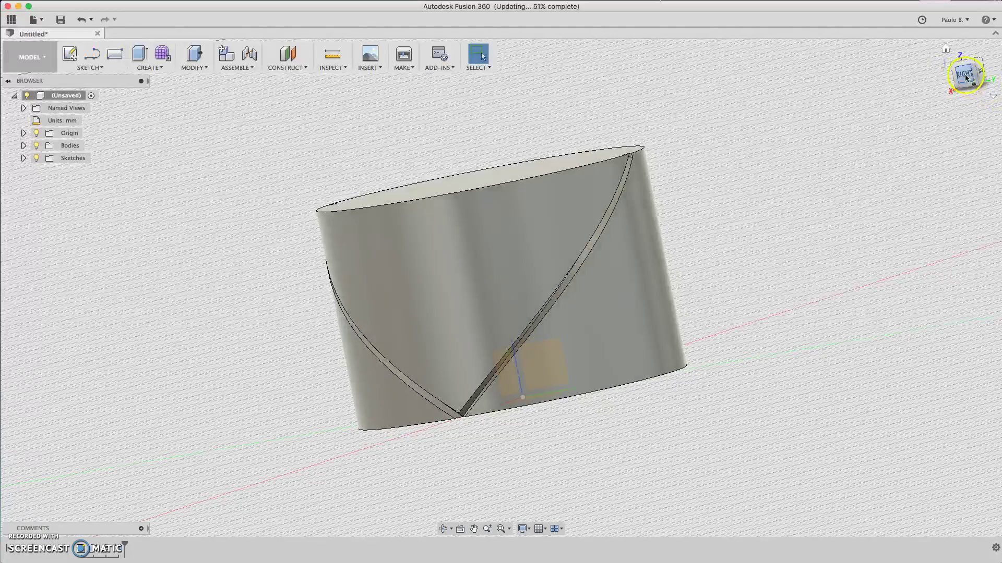
# Start a Circular Pattern of both groove faces and begin picking the vertical axis
pyautogui.click(966, 73)
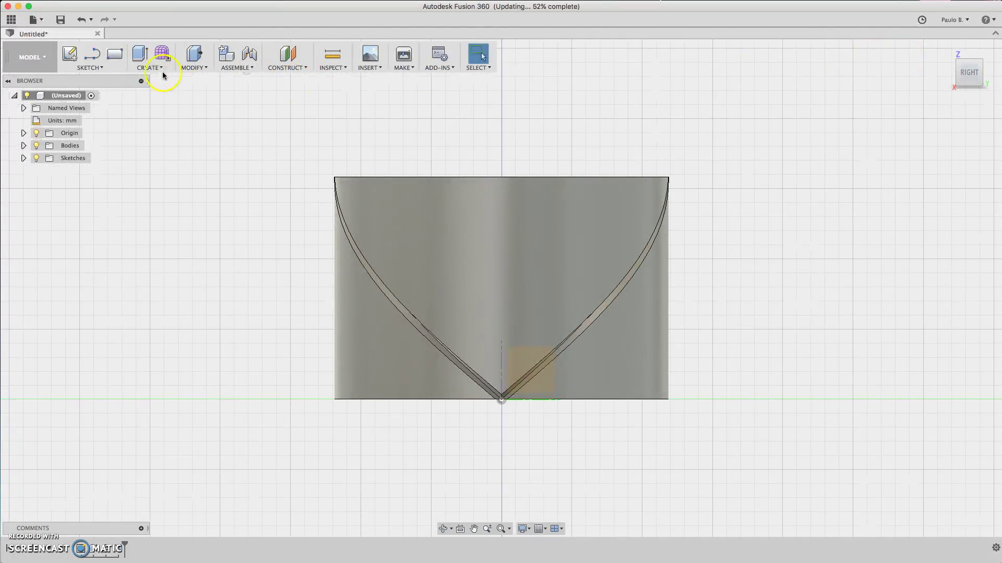
pyautogui.click(150, 69)
pyautogui.moveTo(150, 245)
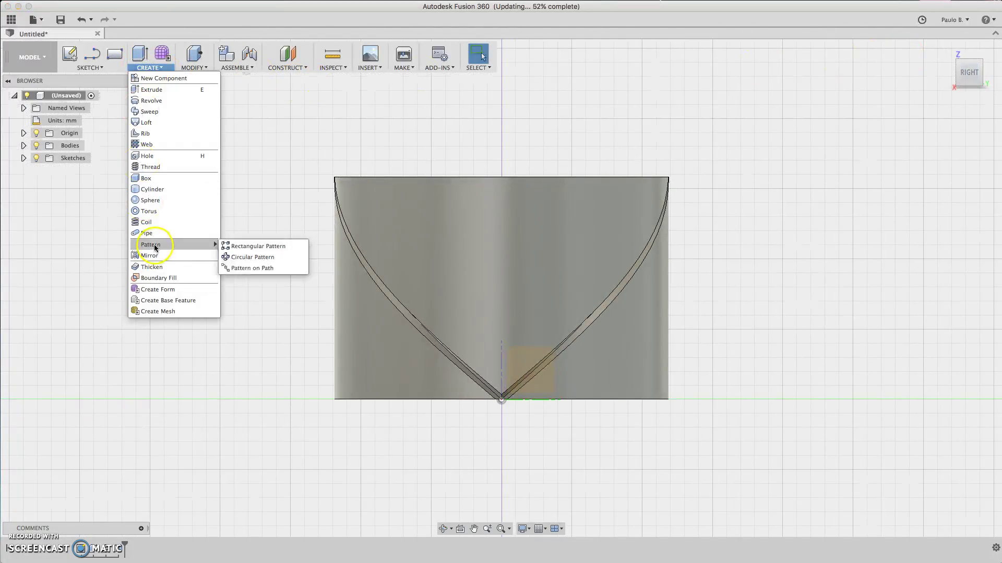
pyautogui.click(233, 260)
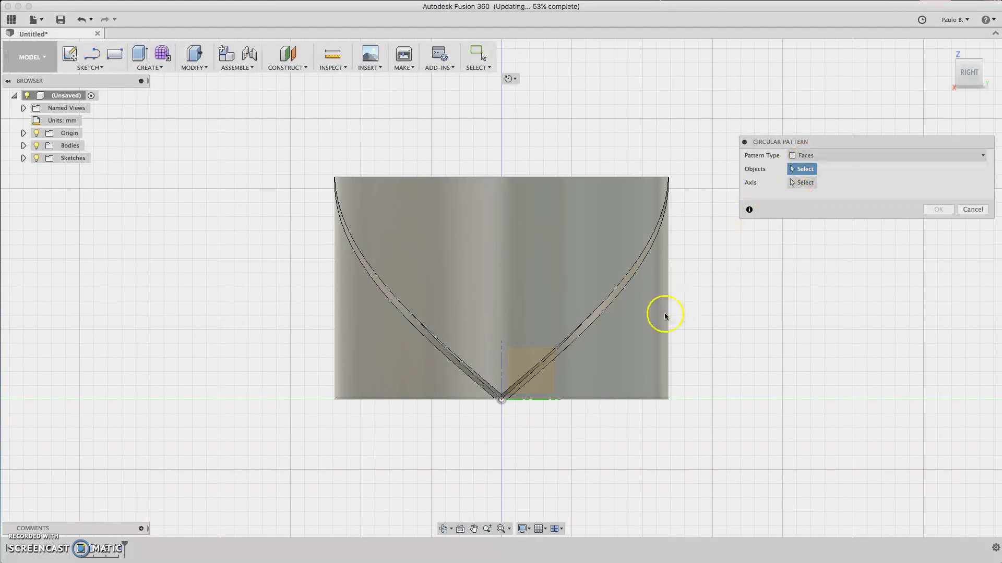
pyautogui.click(483, 390)
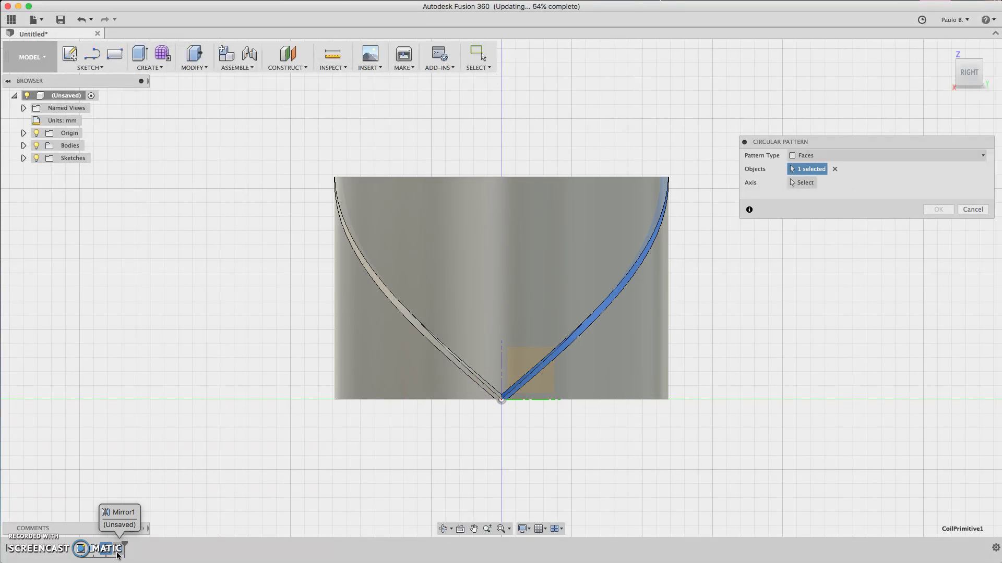
pyautogui.click(633, 363)
pyautogui.click(813, 183)
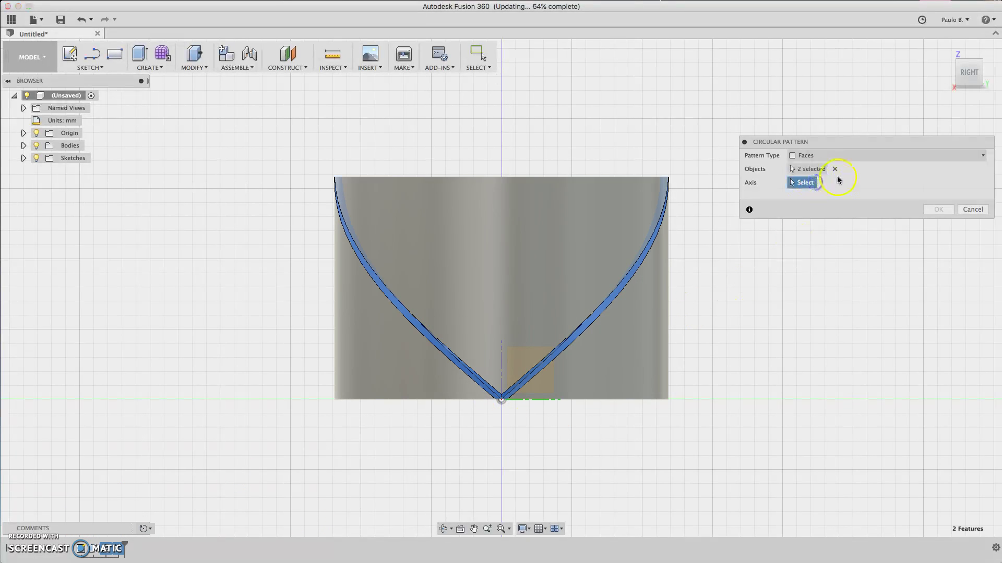
pyautogui.moveTo(967, 75); pyautogui.dragTo(963, 103)
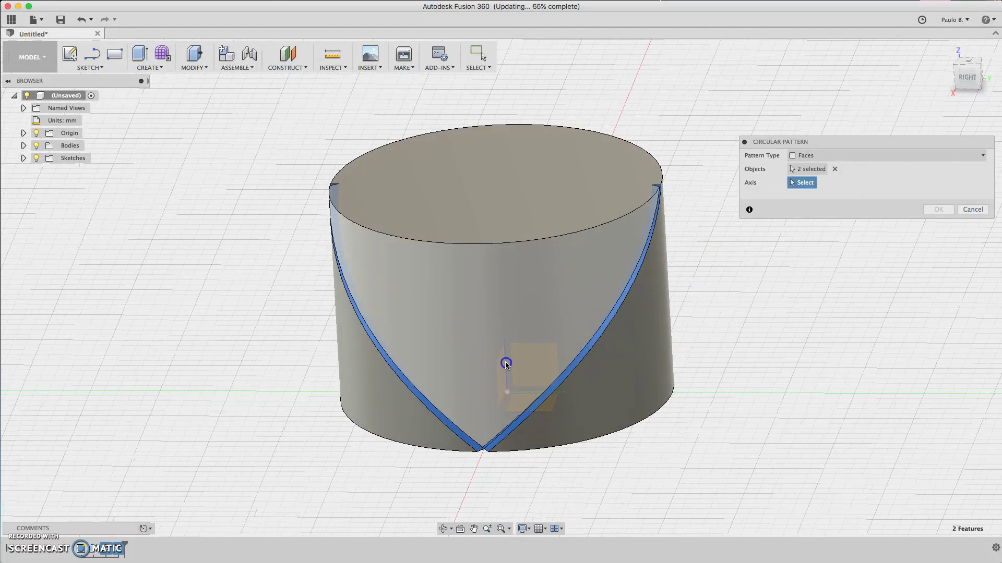
pyautogui.moveTo(505, 362); pyautogui.dragTo(513, 401)
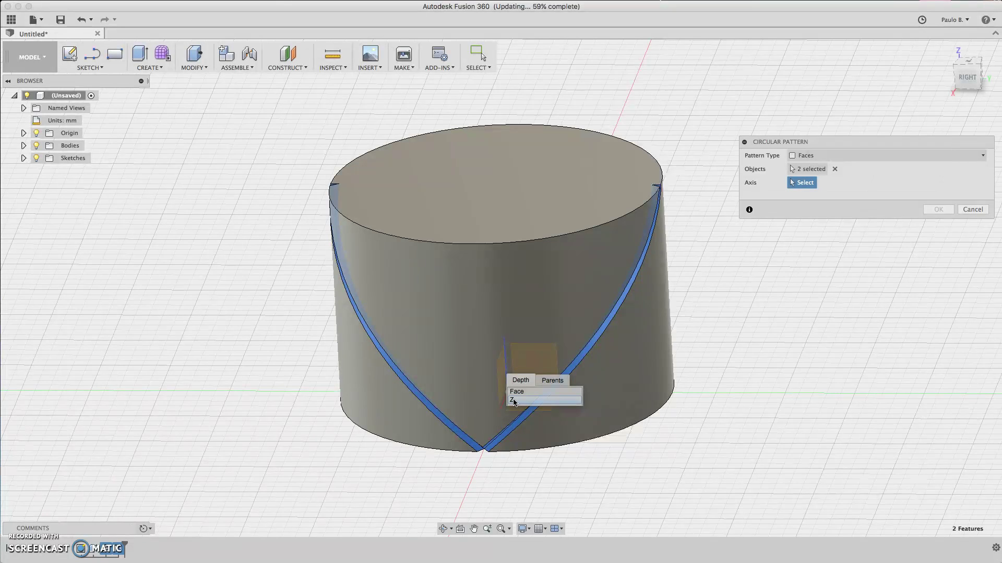
# Use the Z axis as the pattern axis and select the copy count
pyautogui.click(513, 402)
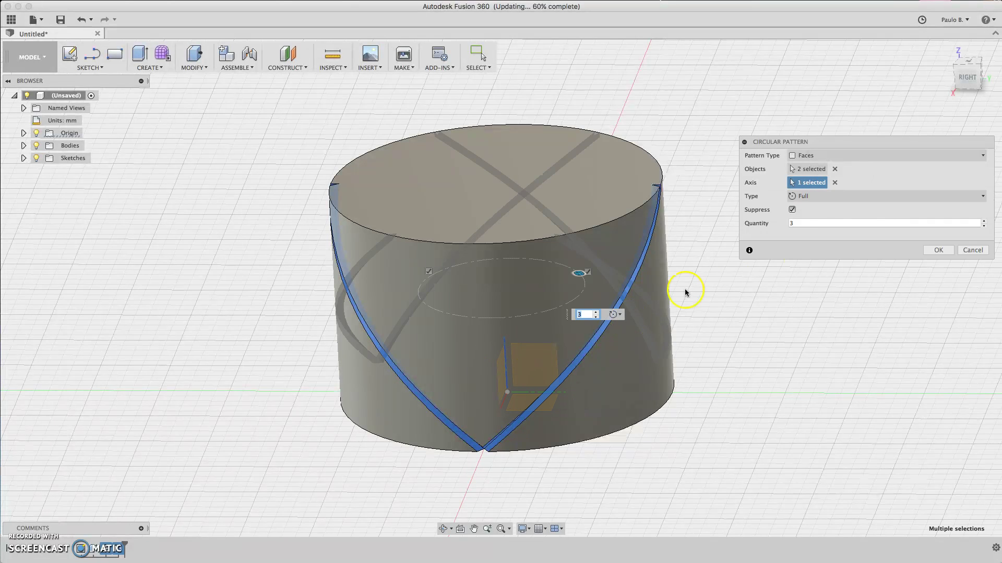
pyautogui.moveTo(802, 223); pyautogui.dragTo(775, 223)
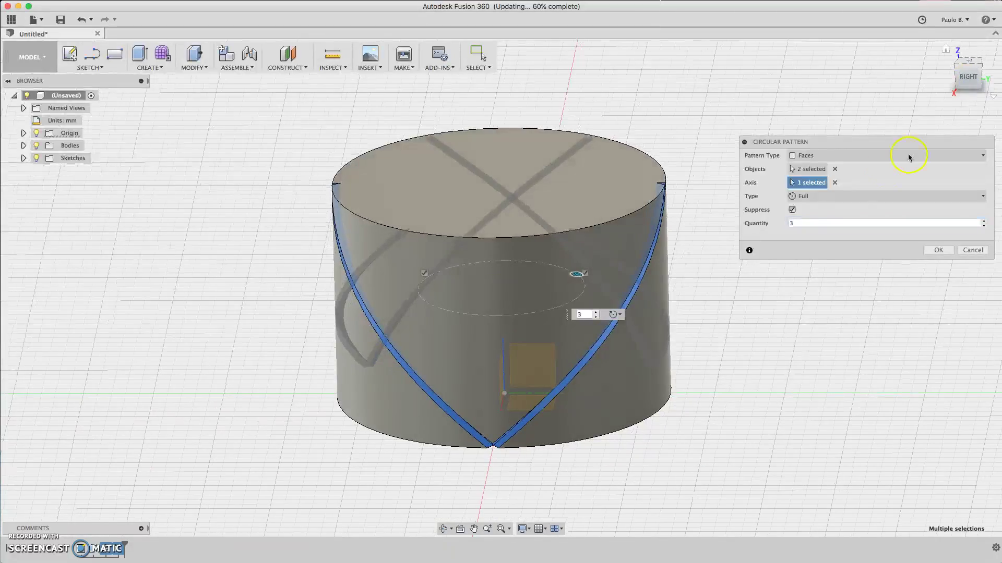
pyautogui.click(802, 225)
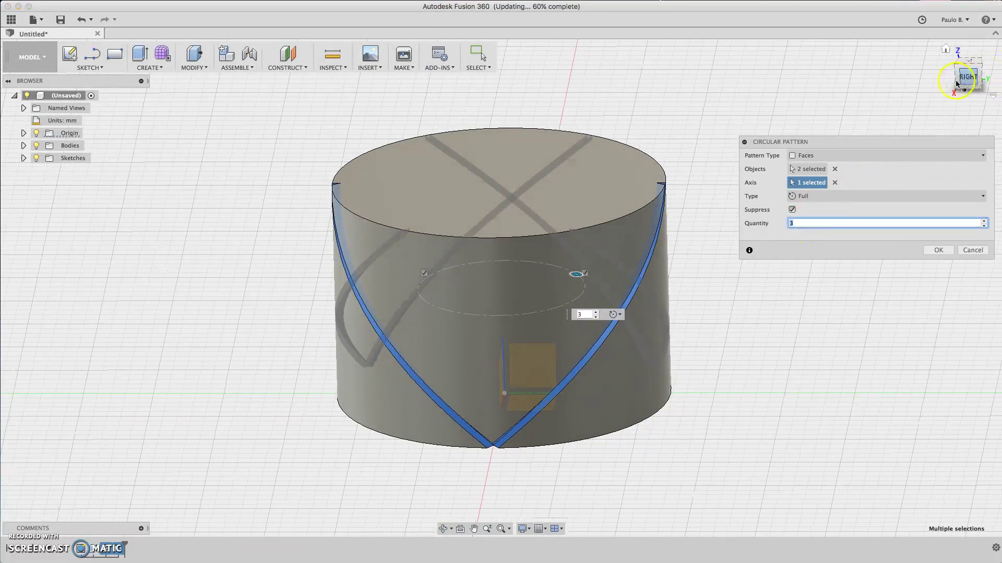
pyautogui.moveTo(970, 81); pyautogui.dragTo(951, 82)
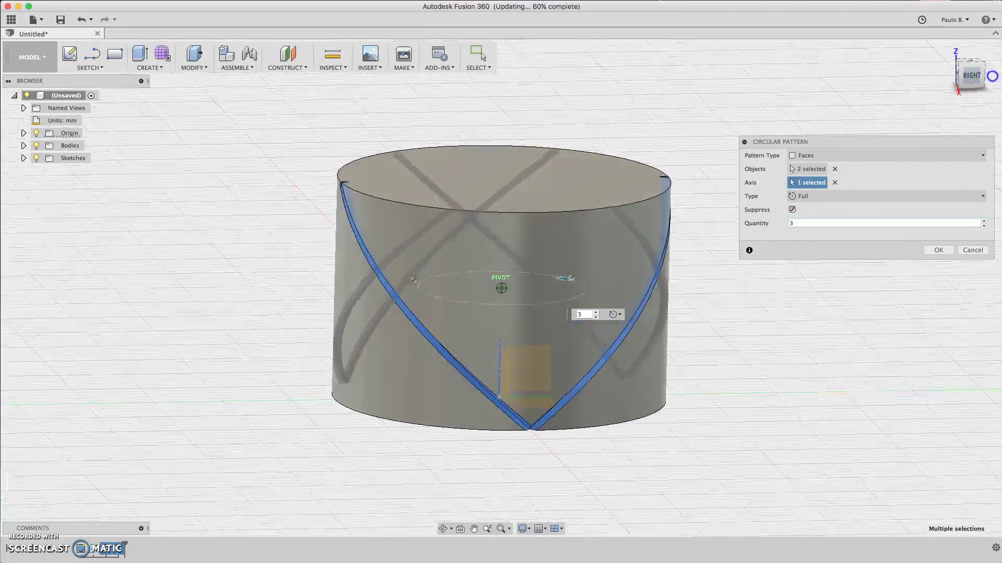
pyautogui.moveTo(951, 82)
pyautogui.mouseDown()
pyautogui.moveTo(974, 77)
pyautogui.moveTo(967, 79)
pyautogui.mouseUp()
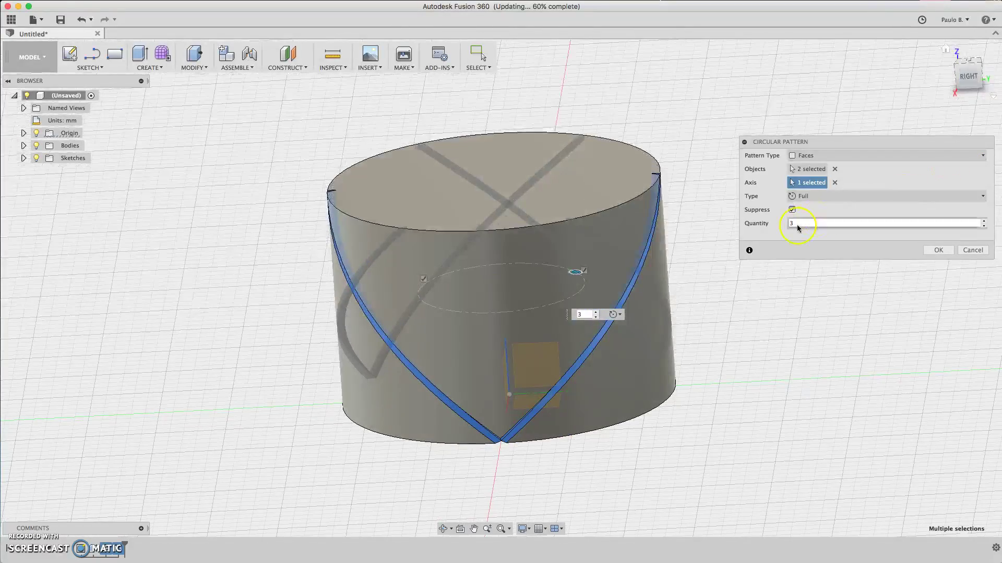
pyautogui.click(797, 225)
pyautogui.moveTo(797, 225); pyautogui.dragTo(778, 224)
pyautogui.write('20')
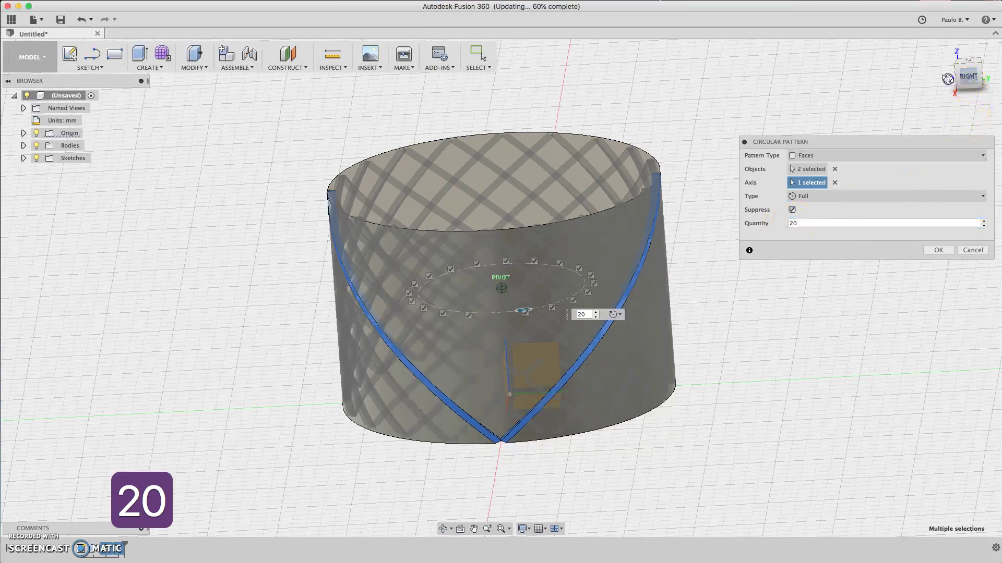
# Set the pattern quantity to 30 and orbit to check the knurl preview
pyautogui.moveTo(971, 86); pyautogui.dragTo(940, 79)
pyautogui.click(815, 228)
pyautogui.moveTo(815, 228); pyautogui.dragTo(760, 221)
pyautogui.write('40')
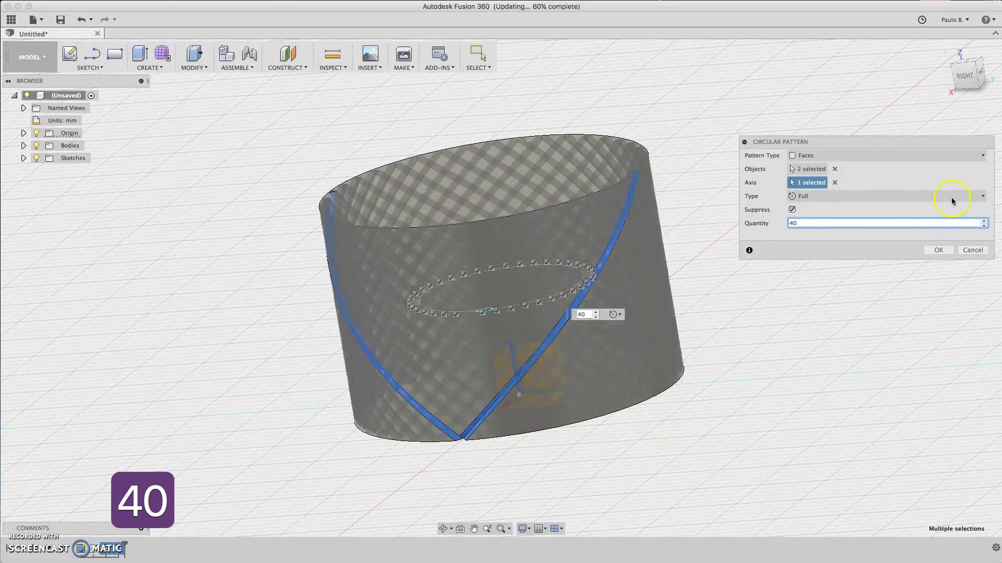
pyautogui.moveTo(798, 224); pyautogui.dragTo(754, 219)
pyautogui.write('30')
pyautogui.moveTo(971, 72)
pyautogui.moveTo(944, 79)
pyautogui.keyDown('shift'); pyautogui.mouseDown(button='middle')
pyautogui.moveTo(850, 78)
pyautogui.moveTo(917, 78)
pyautogui.mouseUp(button='middle'); pyautogui.keyUp('shift')
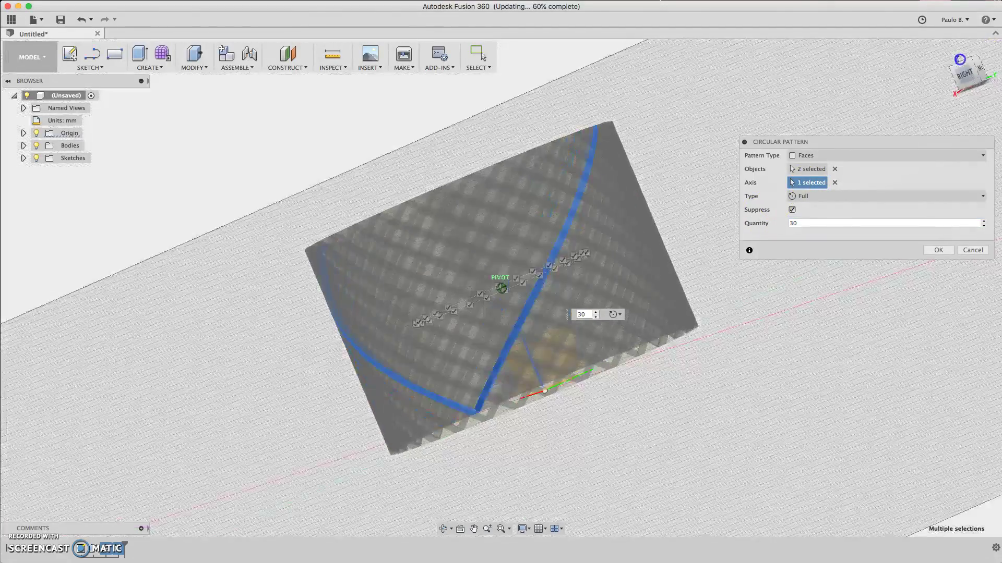
pyautogui.keyDown('shift'); pyautogui.moveTo(501, 288); pyautogui.dragTo(476, 284, button='middle'); pyautogui.keyUp('shift')
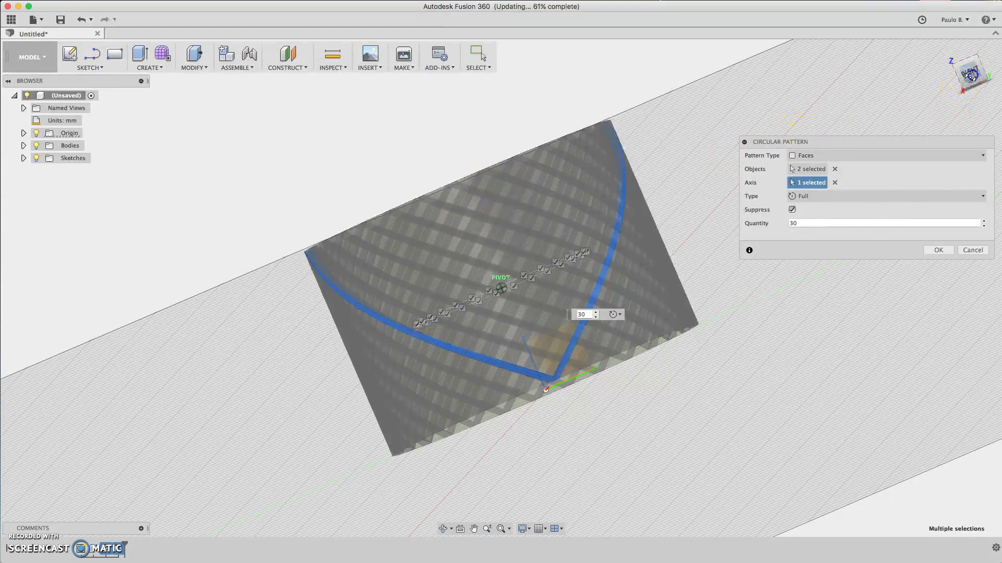
# Check the visual style and side view, then apply the 30-copy pattern
pyautogui.click(523, 529)
pyautogui.moveTo(545, 542)
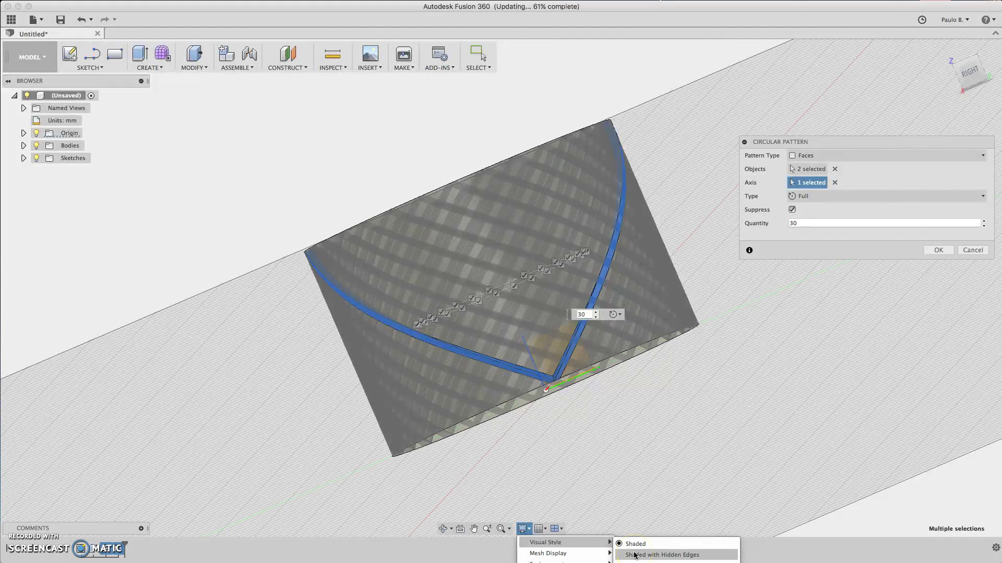
pyautogui.click(815, 361)
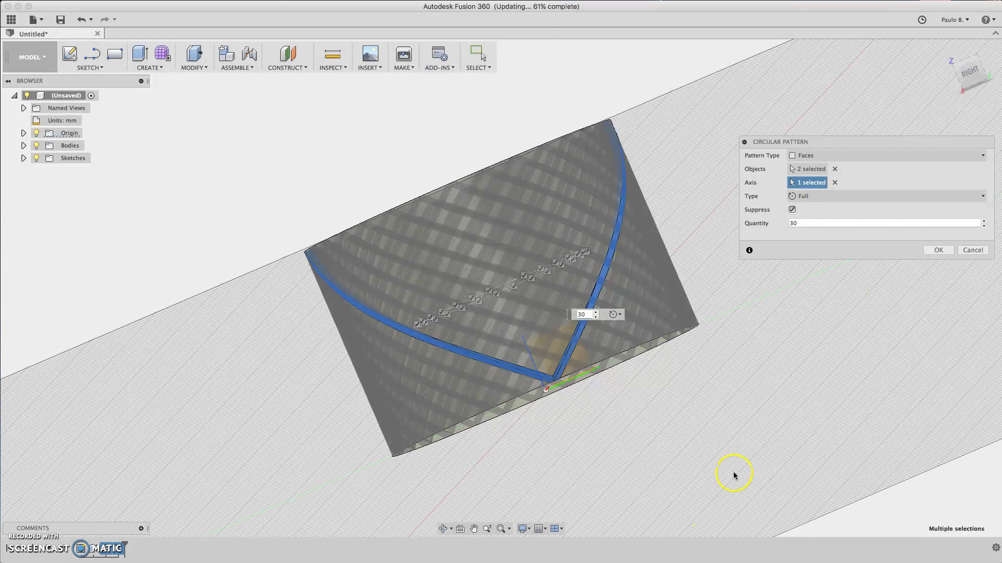
pyautogui.click(963, 63)
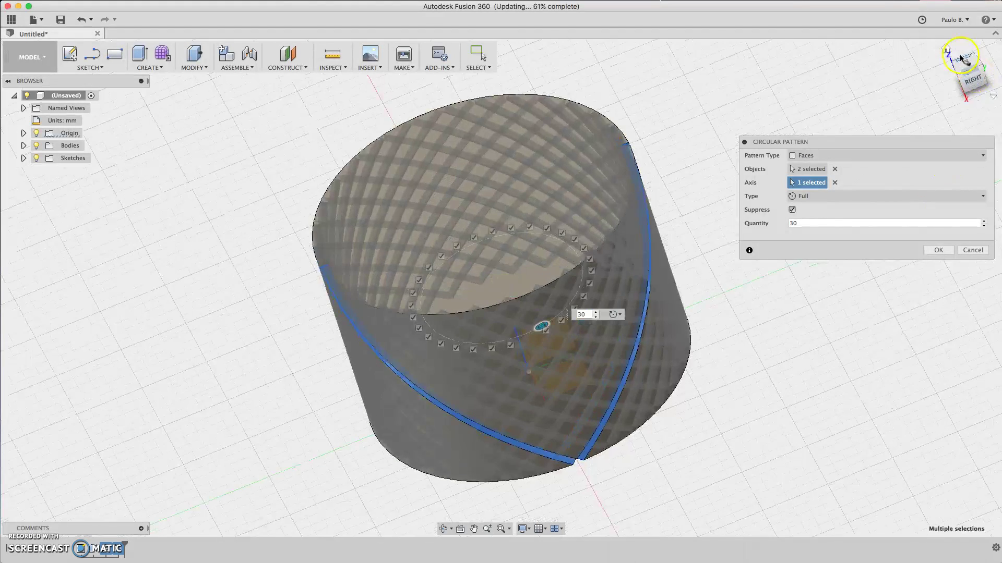
pyautogui.moveTo(965, 83)
pyautogui.keyDown('shift'); pyautogui.mouseDown(button='middle')
pyautogui.moveTo(840, 51)
pyautogui.moveTo(846, 84)
pyautogui.mouseUp(button='middle'); pyautogui.keyUp('shift')
pyautogui.click(450, 361)
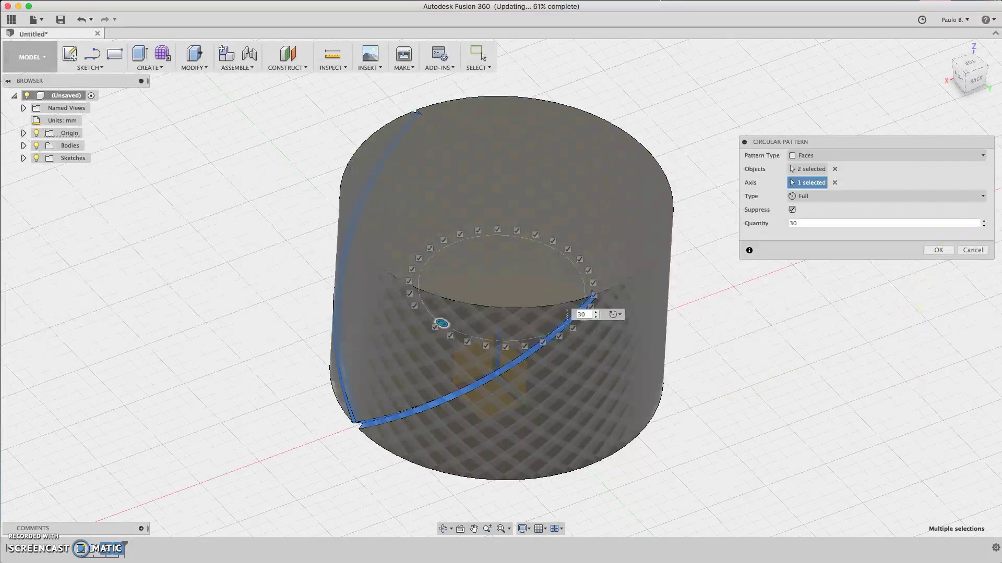
pyautogui.click(938, 255)
# Confirm the 30-copy circular pattern, then orbit around the knurled cylinder to inspect its top
pyautogui.click(939, 252)
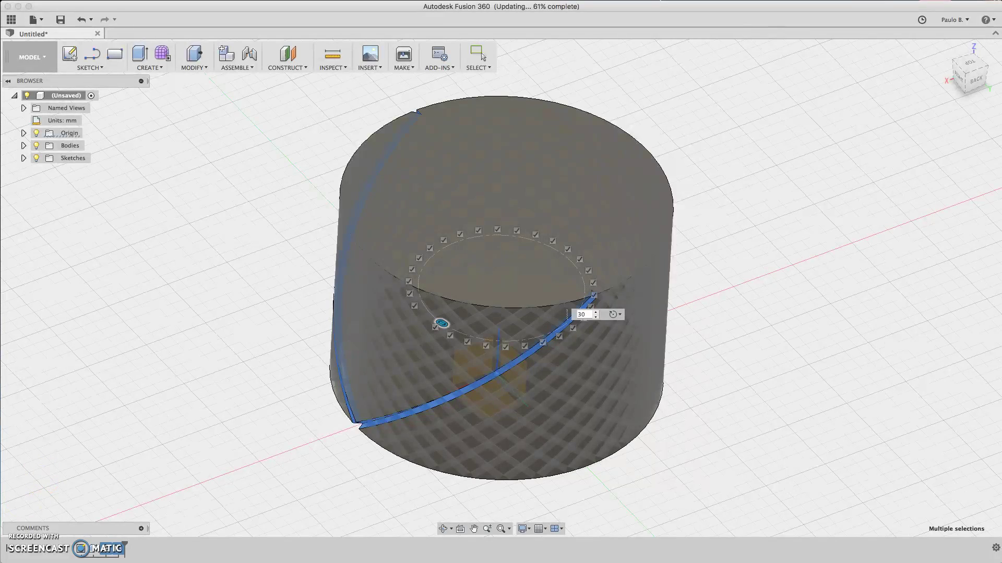
pyautogui.click(976, 82)
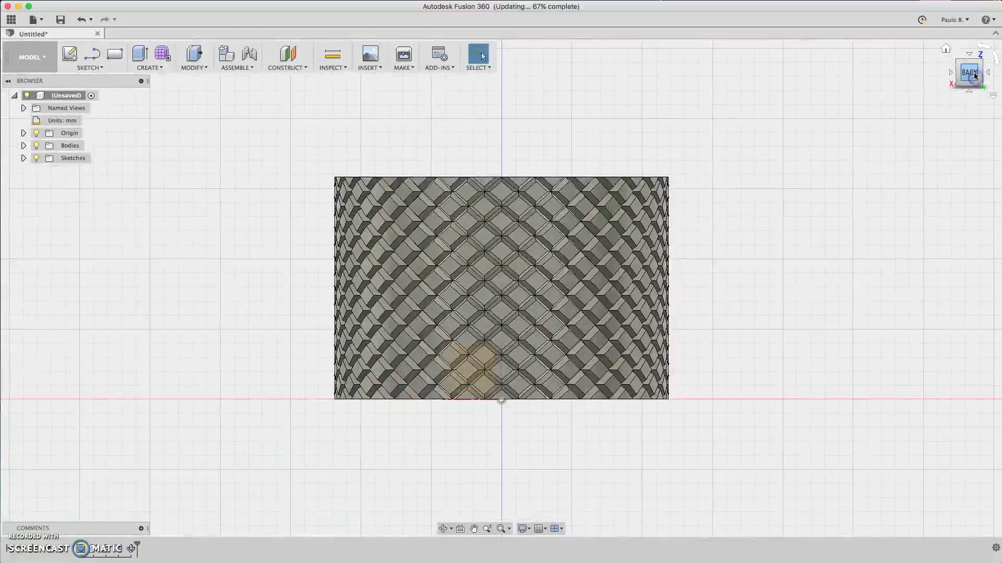
pyautogui.moveTo(974, 76)
pyautogui.keyDown('shift'); pyautogui.mouseDown(button='middle')
pyautogui.moveTo(917, 108)
pyautogui.moveTo(933, 73)
pyautogui.mouseUp(button='middle'); pyautogui.keyUp('shift')
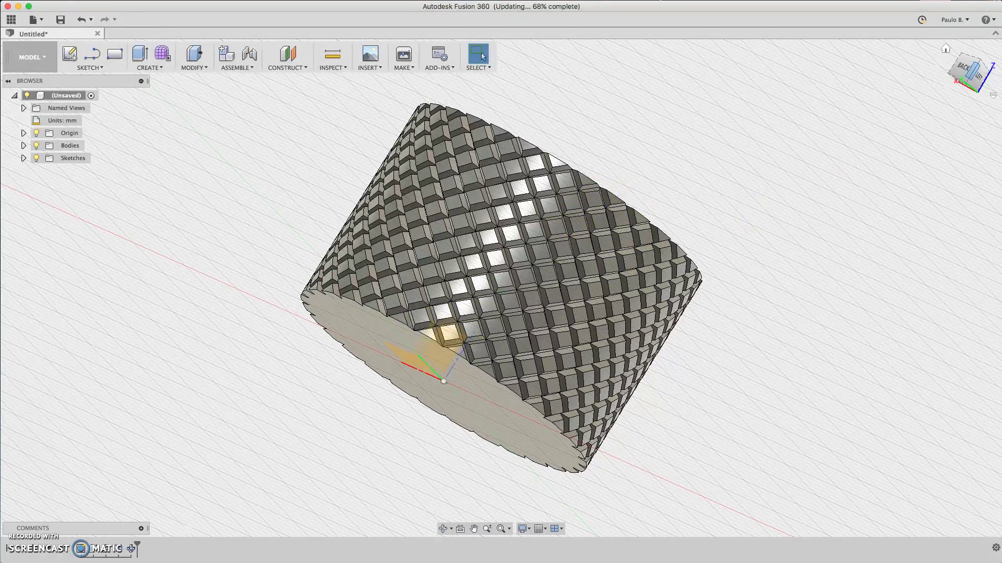
pyautogui.click(961, 70)
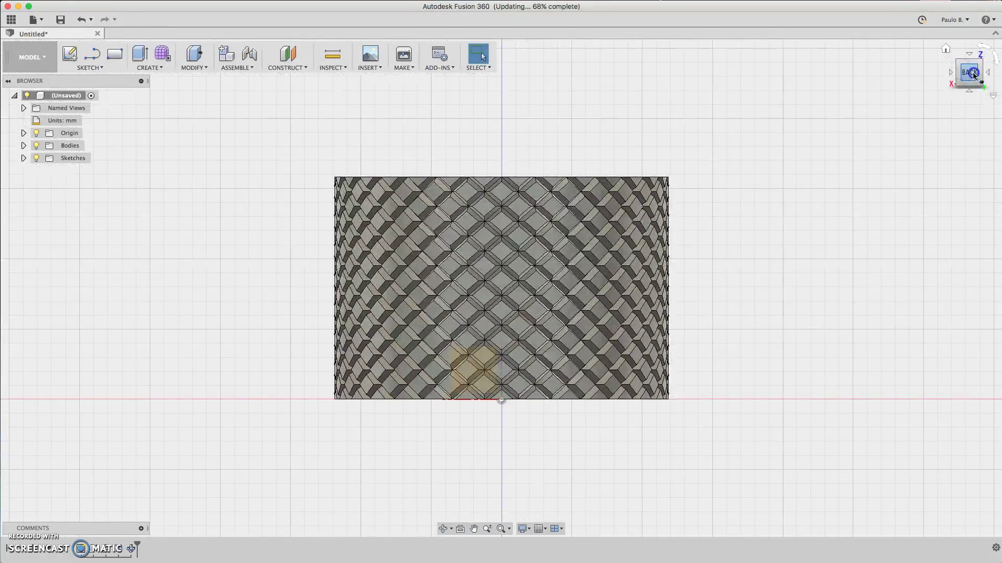
pyautogui.moveTo(971, 73)
pyautogui.keyDown('shift'); pyautogui.mouseDown(button='middle')
pyautogui.moveTo(938, 108)
pyautogui.moveTo(998, 135)
pyautogui.moveTo(973, 76)
pyautogui.mouseUp(button='middle'); pyautogui.keyUp('shift')
pyautogui.click(983, 78)
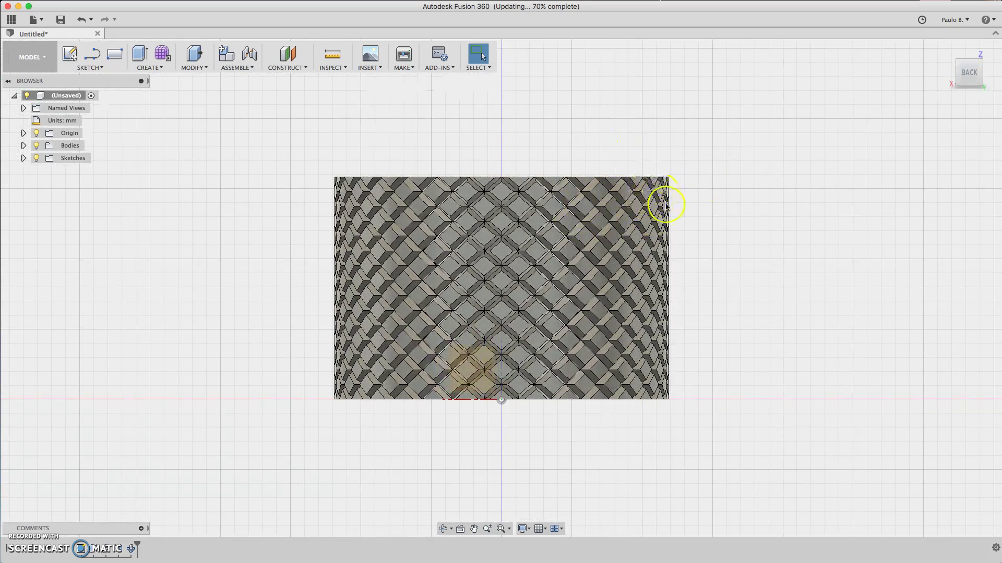
pyautogui.click(971, 73)
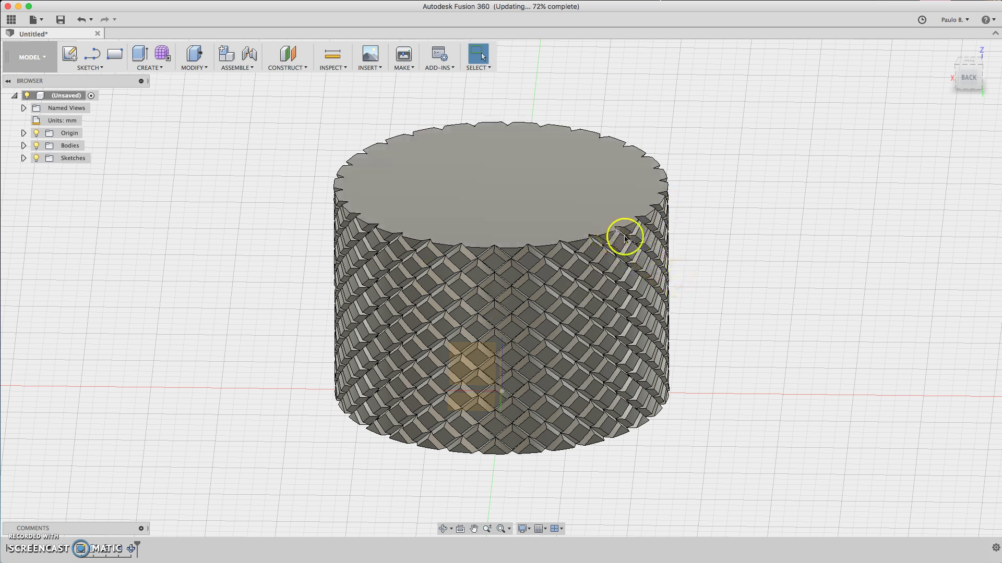
# Switch to the ViewCube's BACK view of the knurled cylinder
pyautogui.click(973, 82)
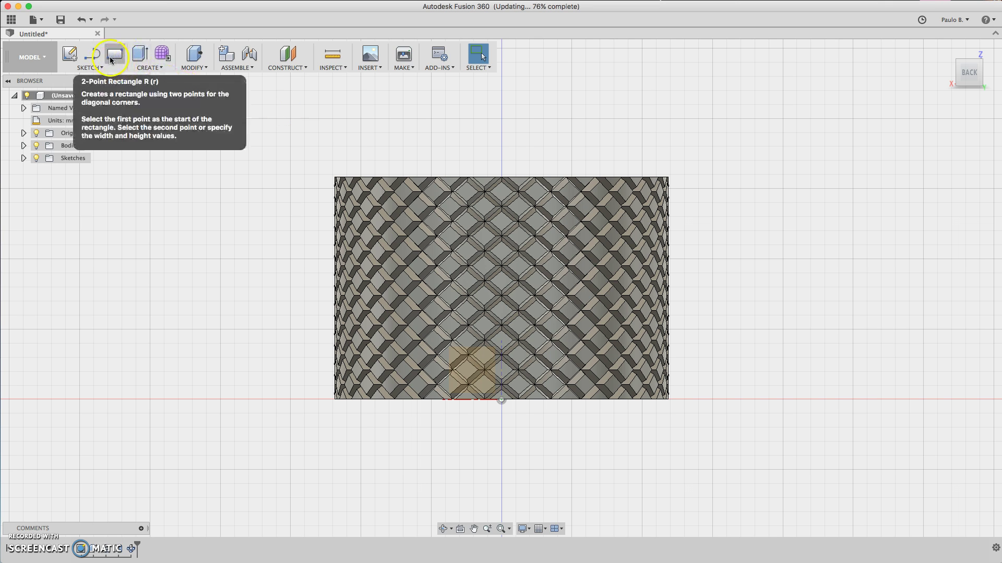
# Sketch a 4 × 4 mm center rectangle on the back plane at the cylinder's top-right corner
pyautogui.click(90, 67)
pyautogui.moveTo(84, 100)
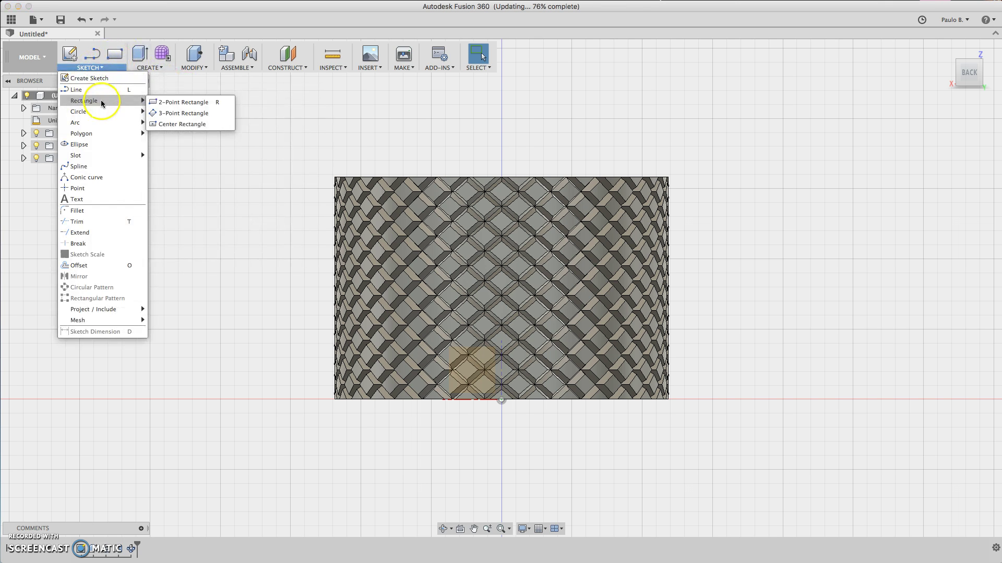
pyautogui.click(167, 124)
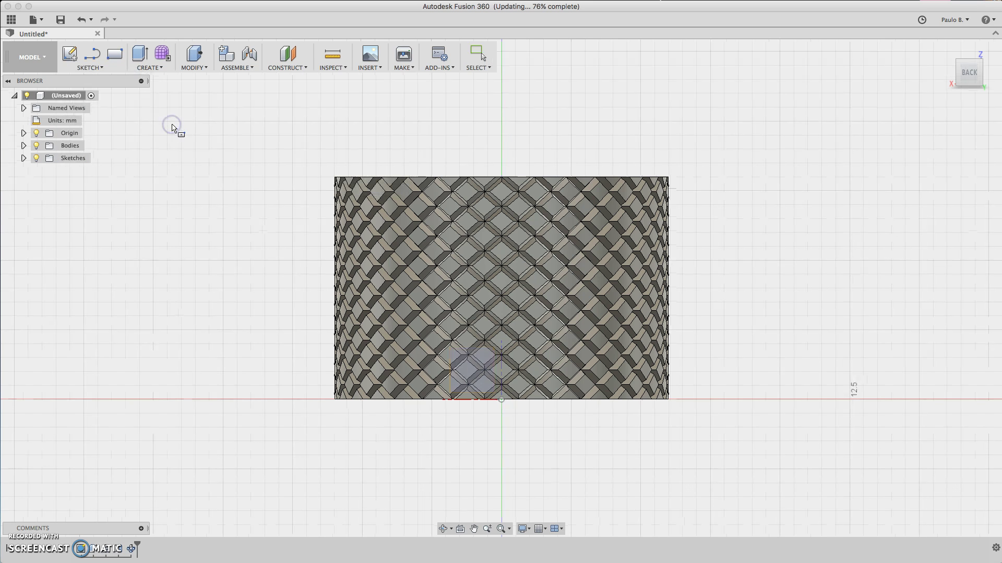
pyautogui.click(461, 373)
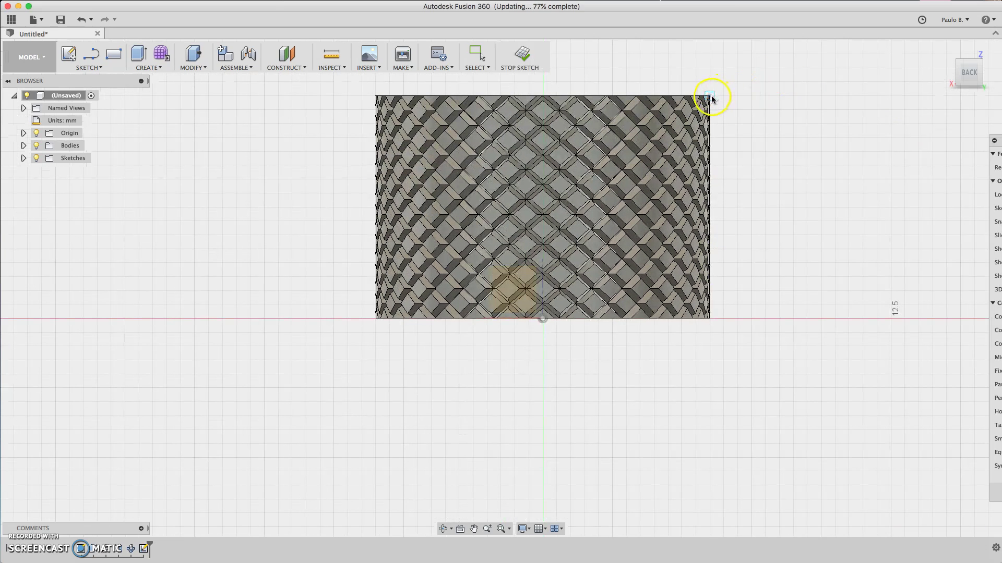
pyautogui.click(710, 97)
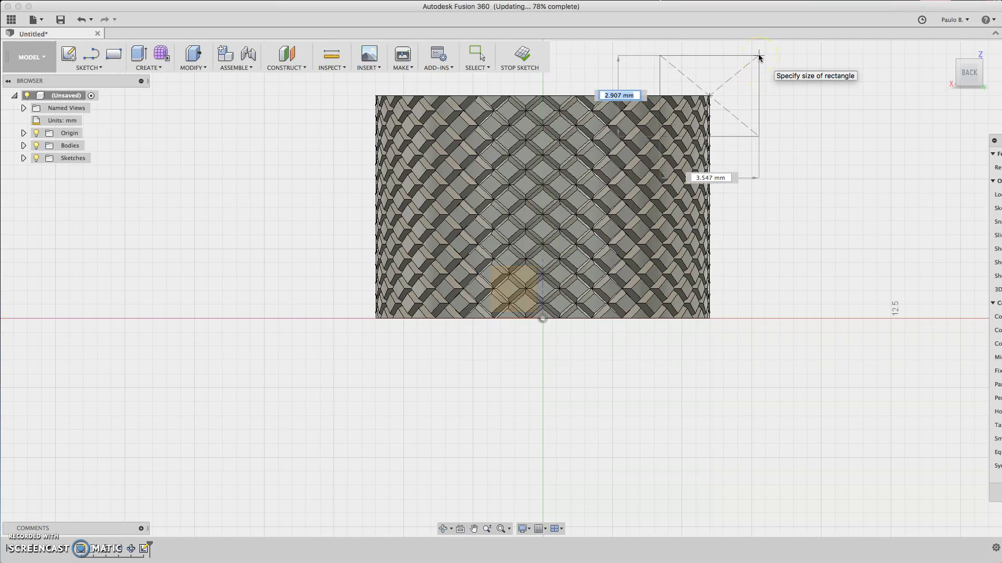
pyautogui.write('4')
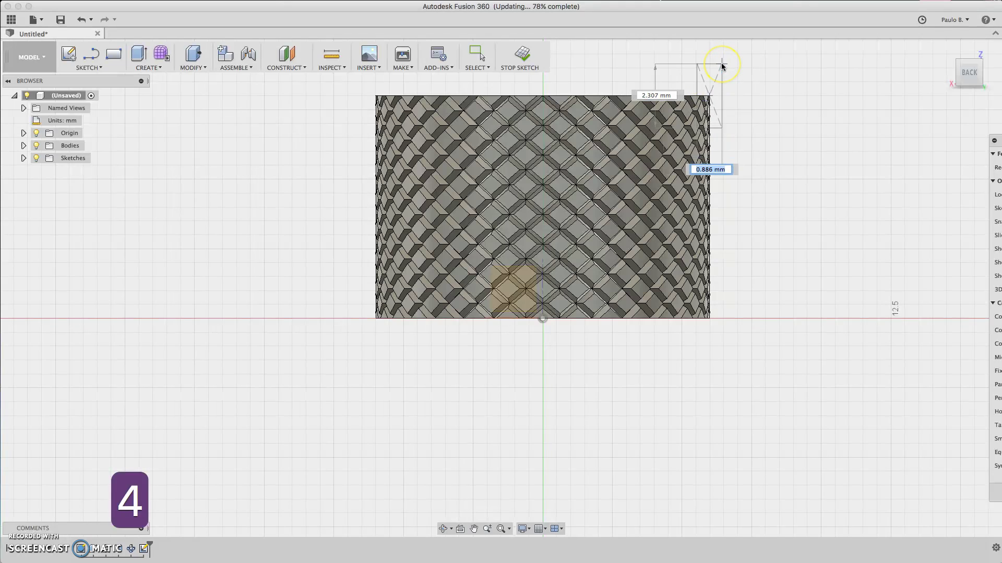
pyautogui.write('4')
pyautogui.press('Tab')
pyautogui.write('4')
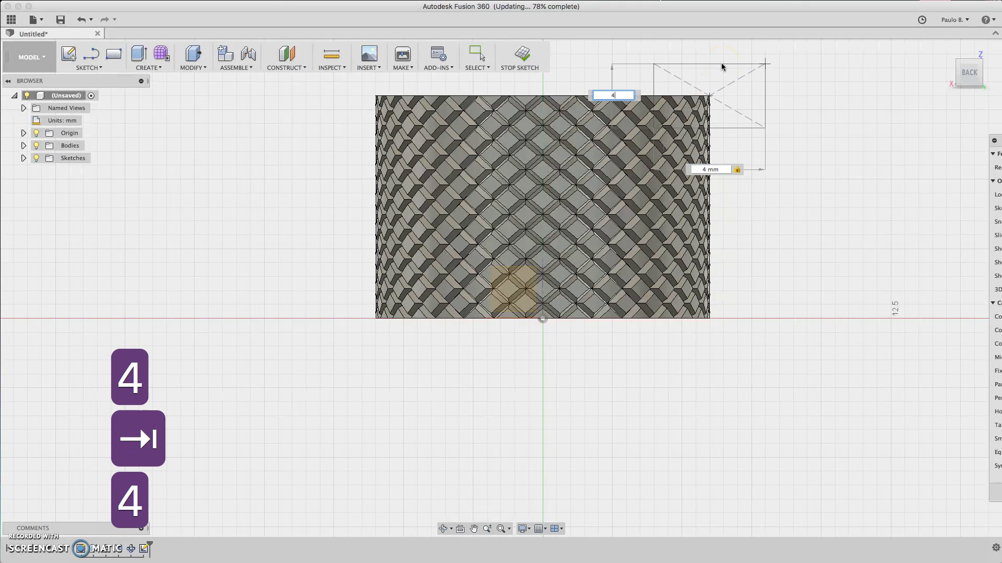
pyautogui.press('Return')
pyautogui.click(710, 321)
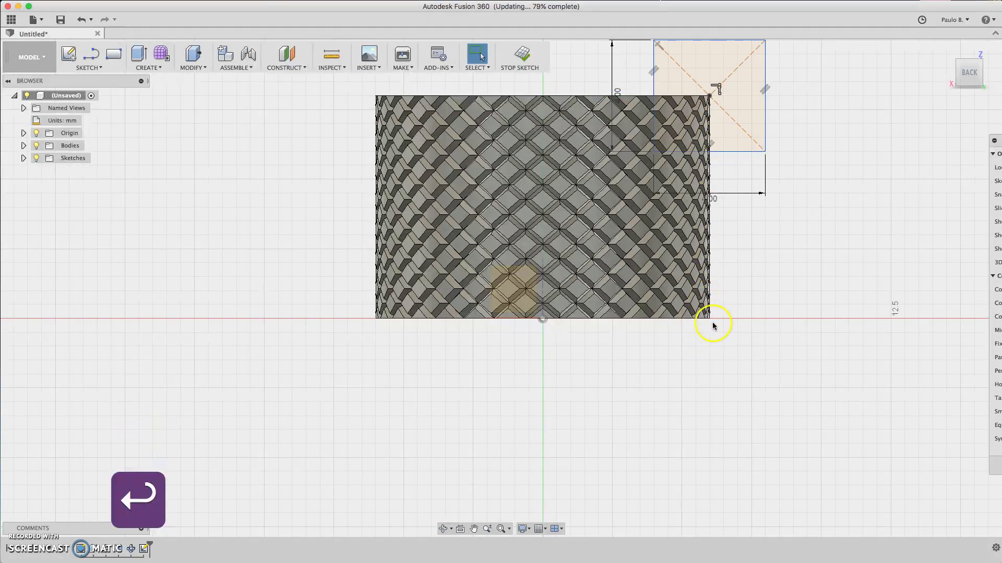
pyautogui.scroll(3, 709, 321)
pyautogui.scroll(1, 710, 321)
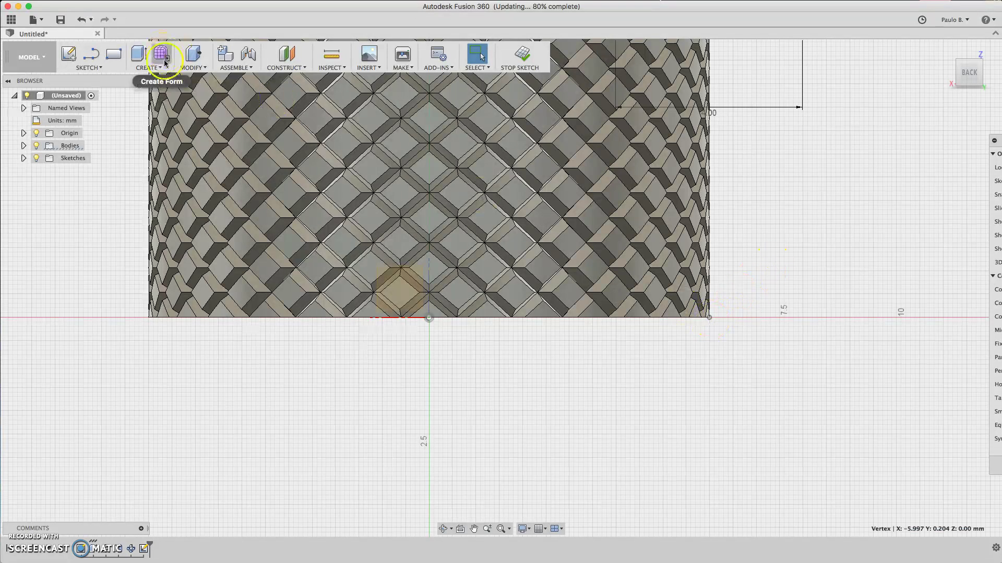
# Draw a 2 mm centre square on the body's bottom-right corner
pyautogui.click(94, 68)
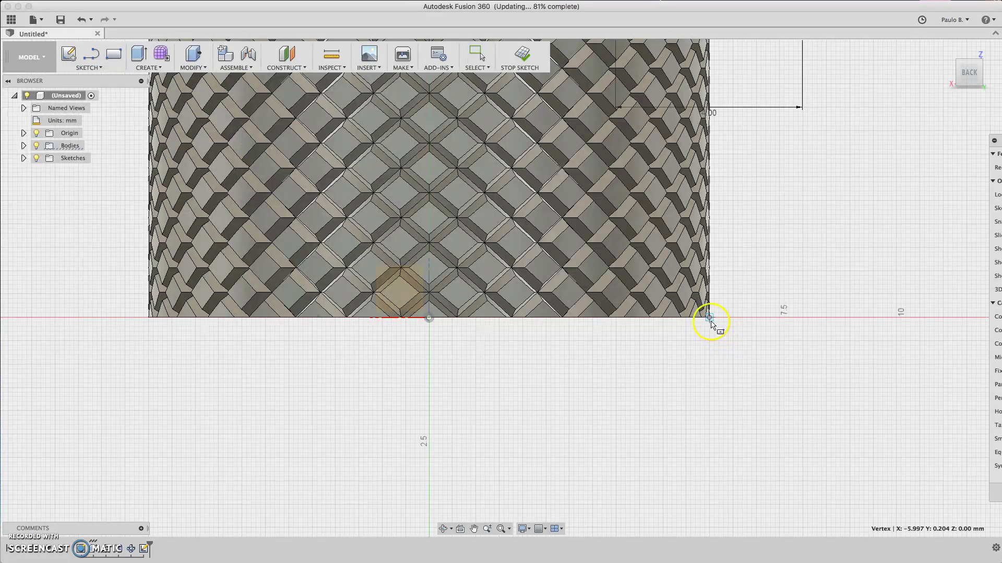
pyautogui.click(709, 320)
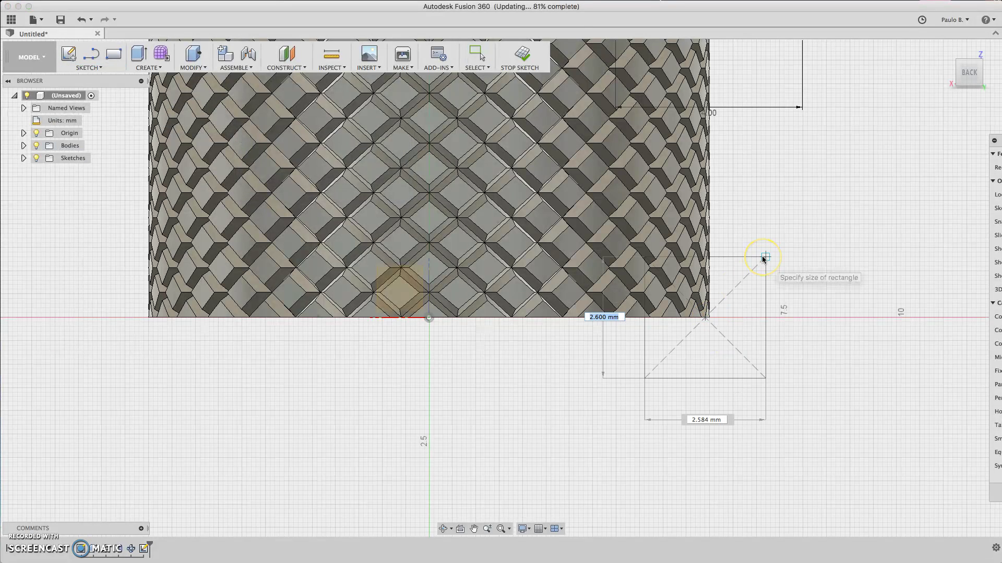
pyautogui.write('2')
pyautogui.press('Tab')
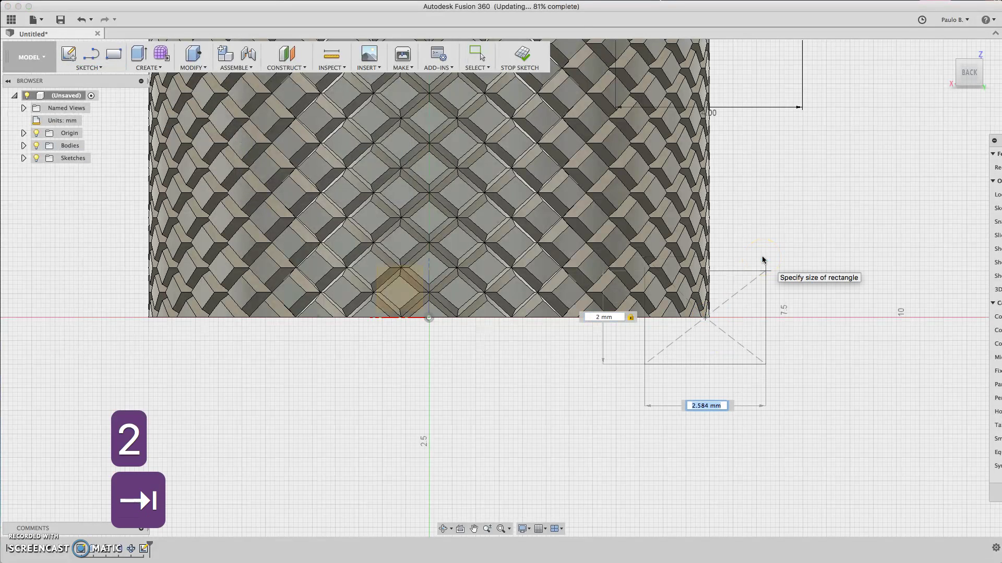
pyautogui.write('2')
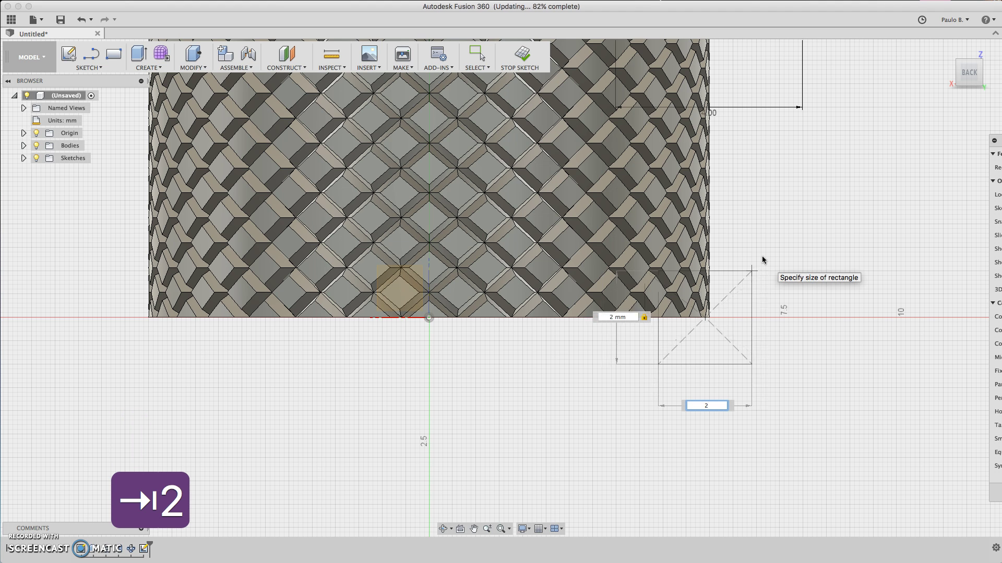
pyautogui.press('Return')
# Cancel the started circle and undo the sketched square
pyautogui.press('c')
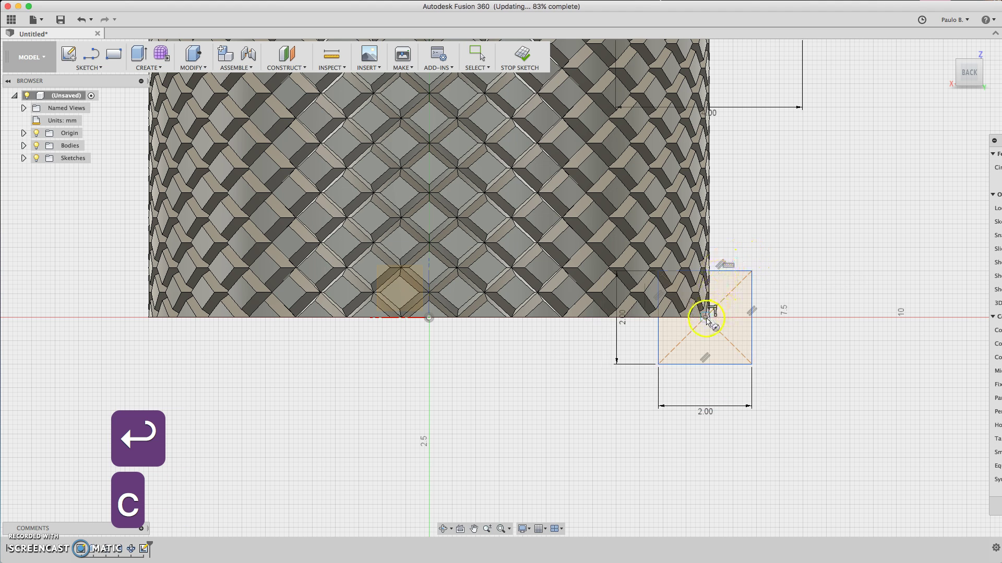
pyautogui.click(661, 272)
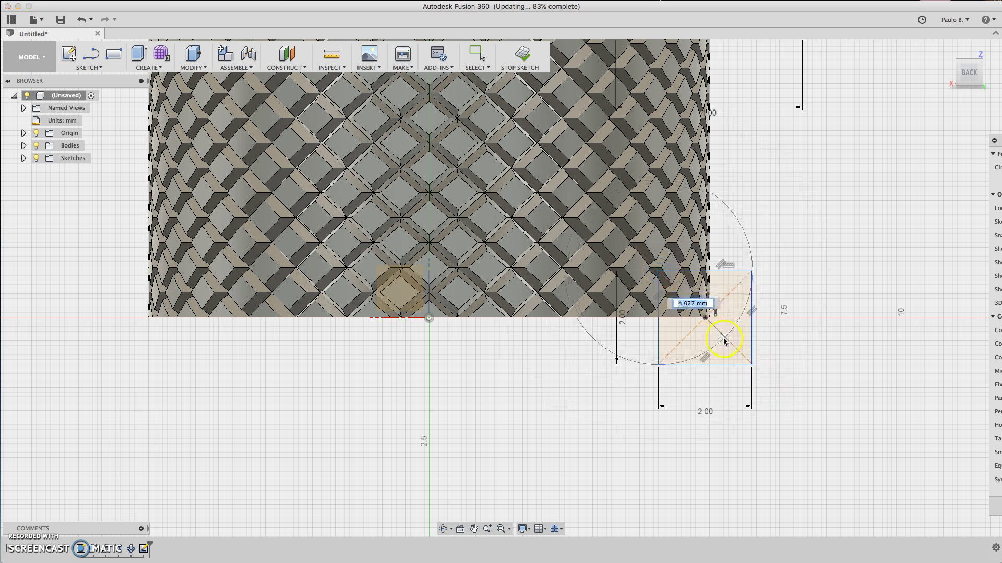
pyautogui.press('Escape')
pyautogui.scroll(2, 720, 331)
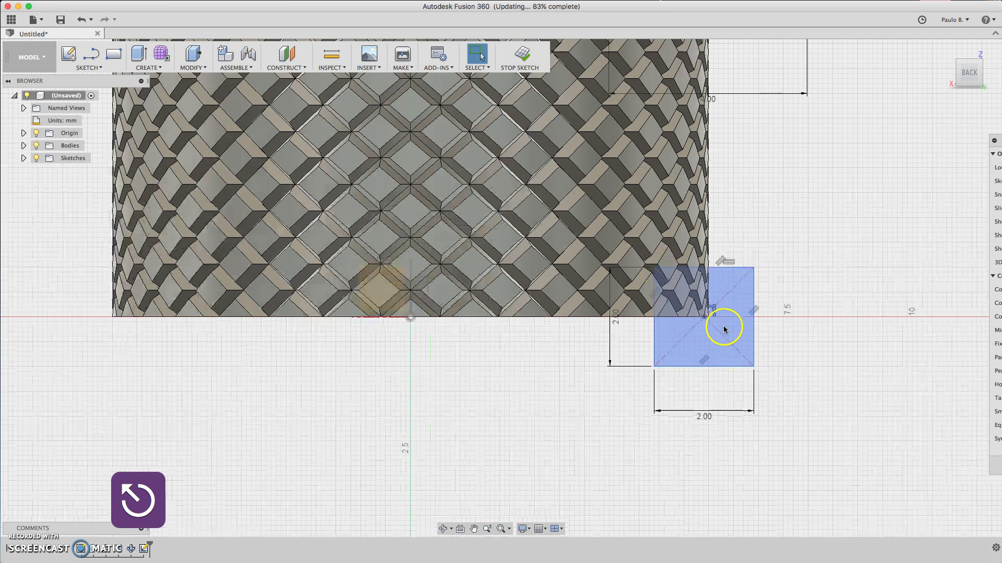
pyautogui.scroll(2, 721, 331)
pyautogui.hotkey('ctrl', 'z')
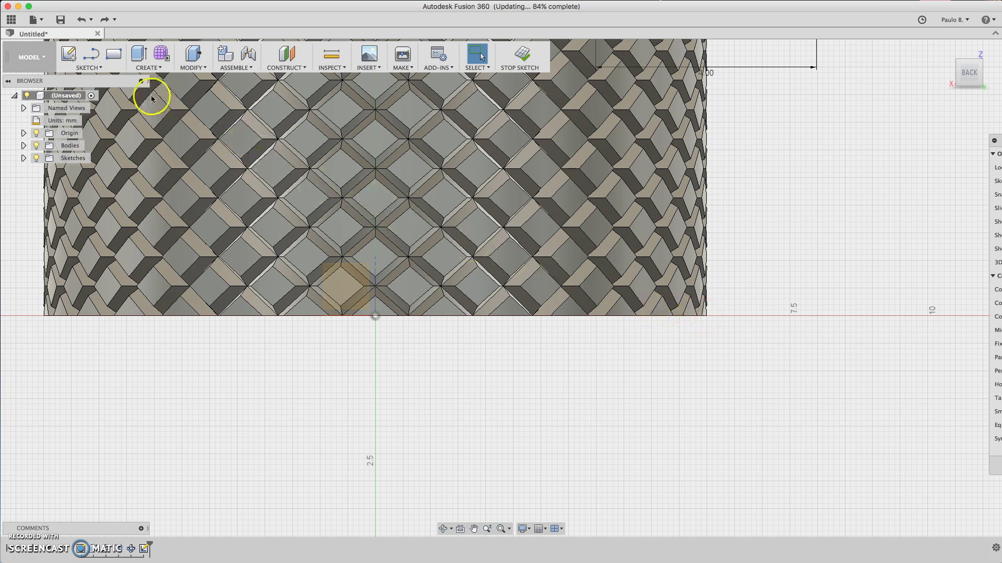
# Start a diameter circle near the bottom-right corner from the right-click menu, then cancel it
pyautogui.rightClick(496, 442)
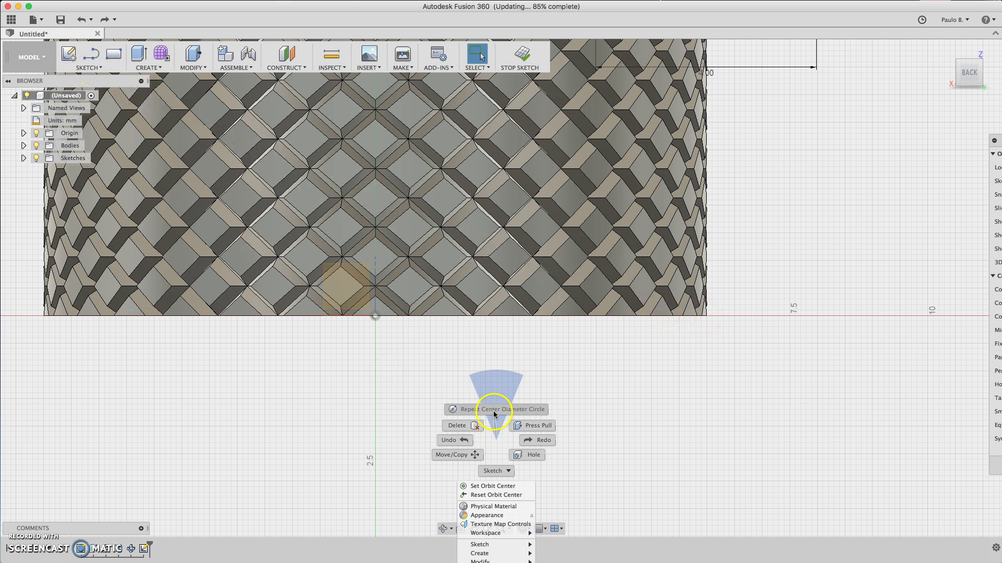
pyautogui.click(495, 412)
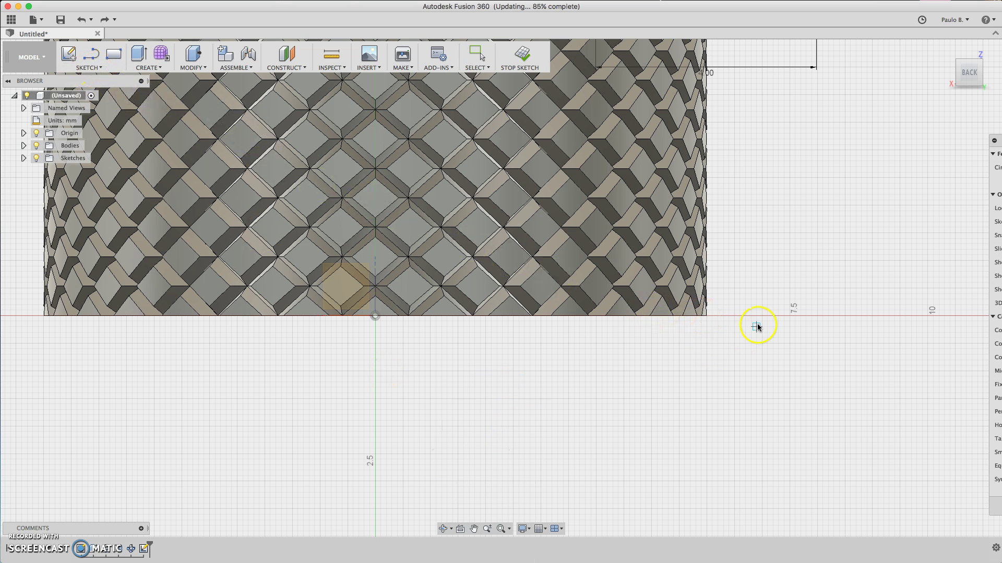
pyautogui.click(706, 318)
pyautogui.press('Escape')
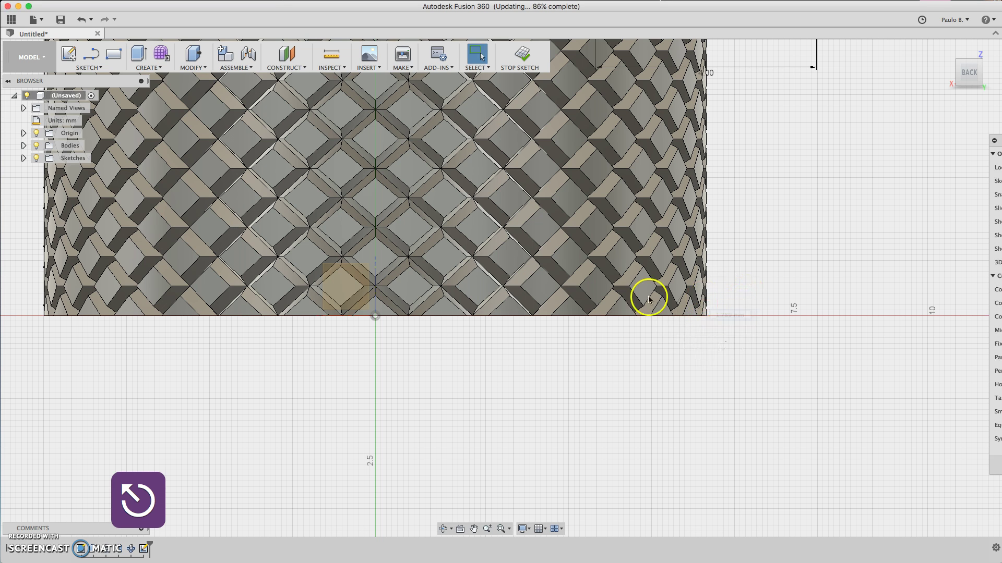
# Draw a 2 × 2 mm center rectangle on the body's bottom-right corner
pyautogui.click(88, 68)
pyautogui.moveTo(102, 122)
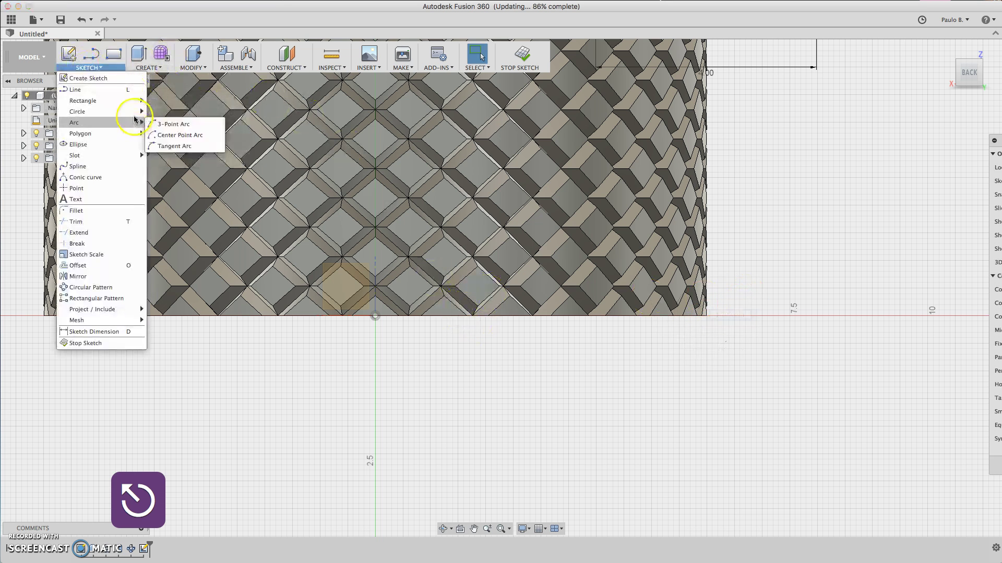
pyautogui.click(176, 124)
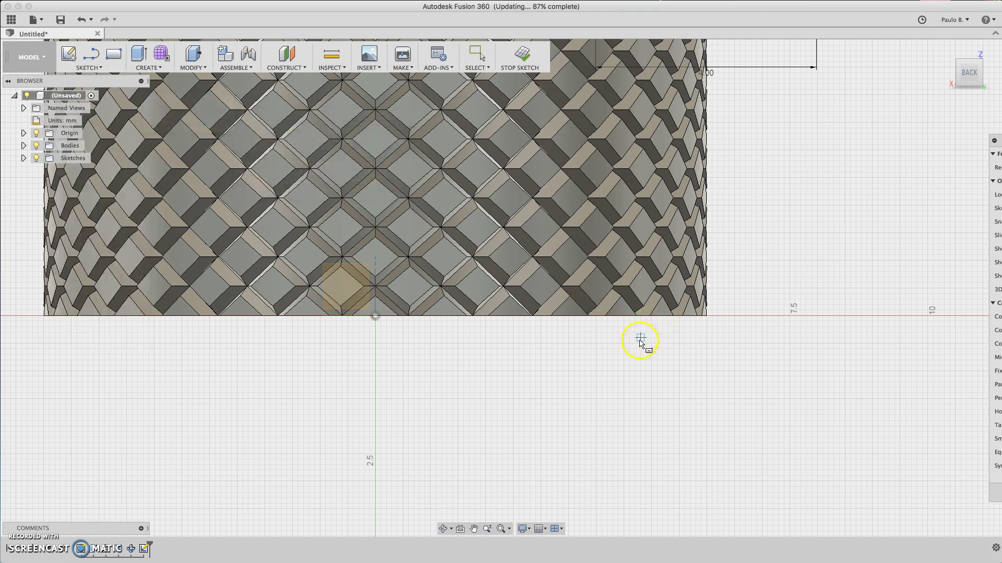
pyautogui.click(707, 316)
pyautogui.write('2')
pyautogui.press('Tab')
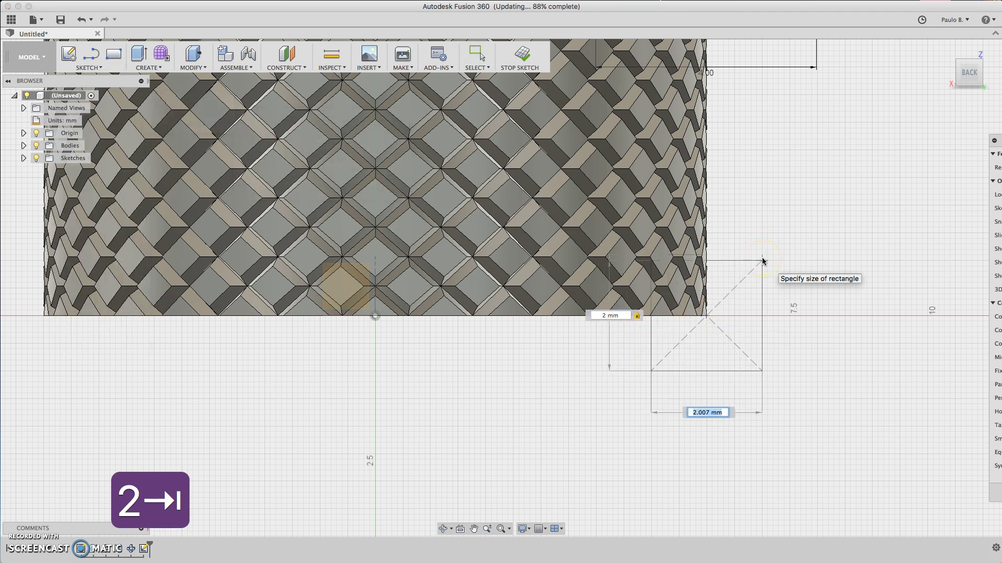
pyautogui.write('2')
pyautogui.press('Return')
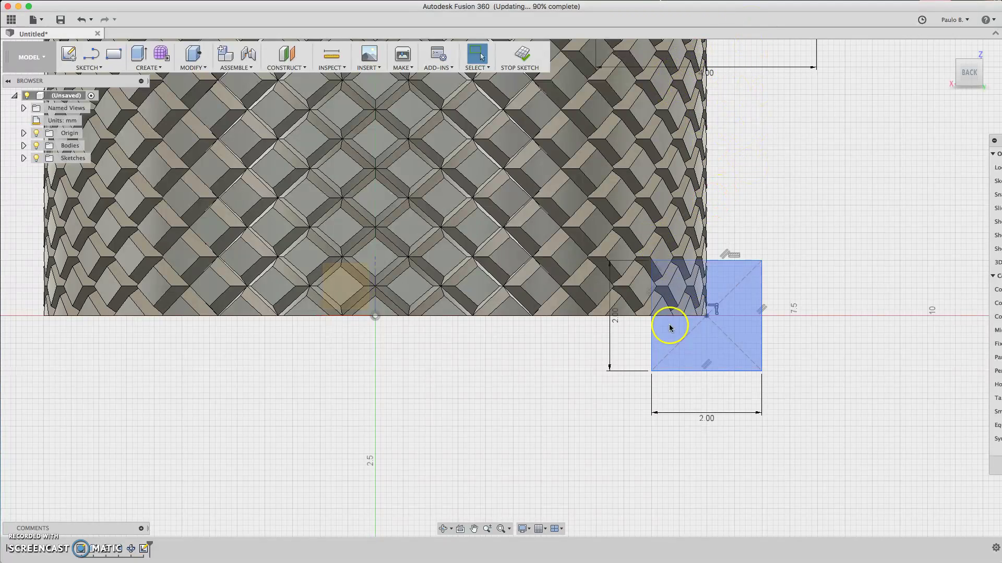
pyautogui.press('c')
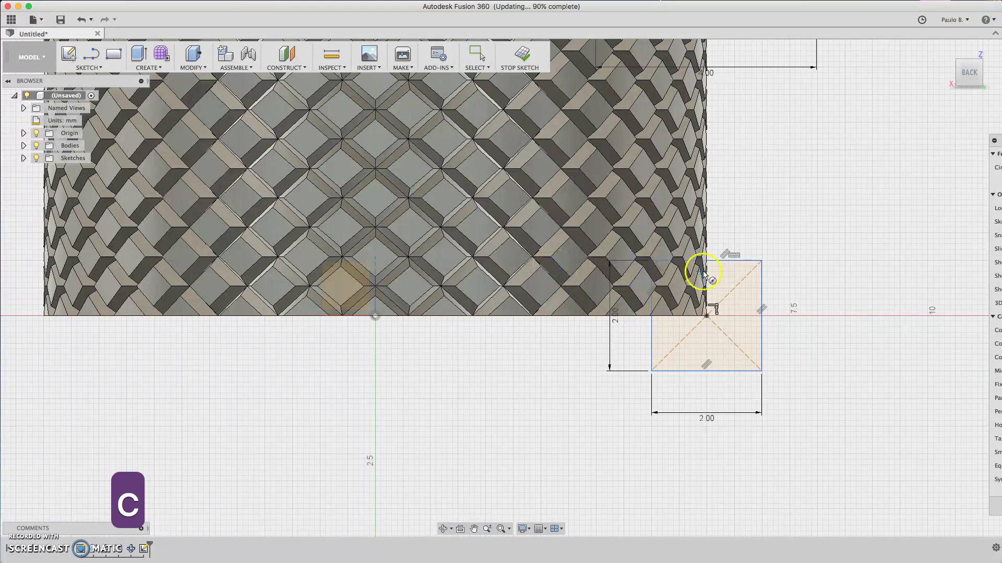
# Place a 2 mm circle on the lower square's corner, plus a circle at the upper square's corner
pyautogui.click(653, 262)
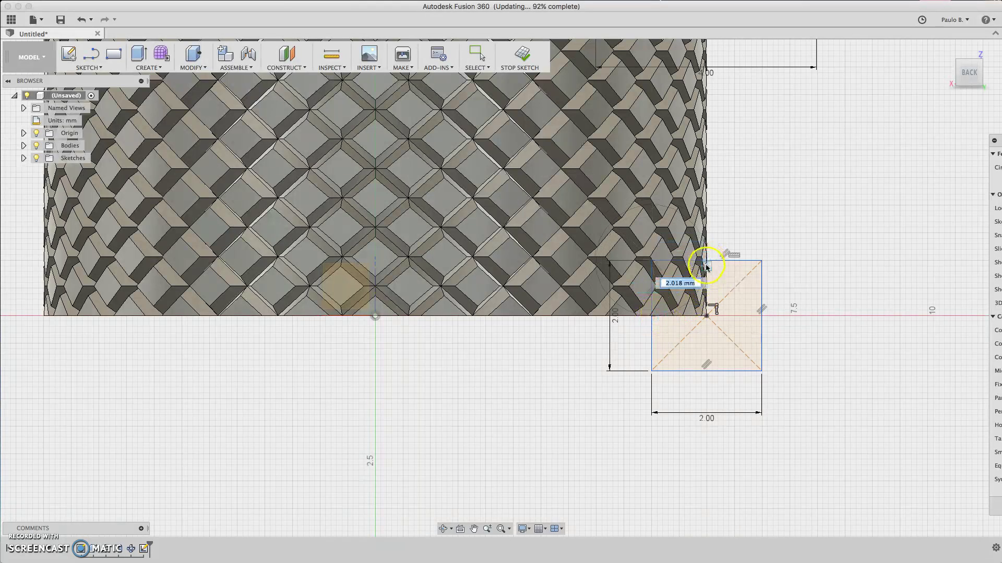
pyautogui.scroll(5, 706, 261)
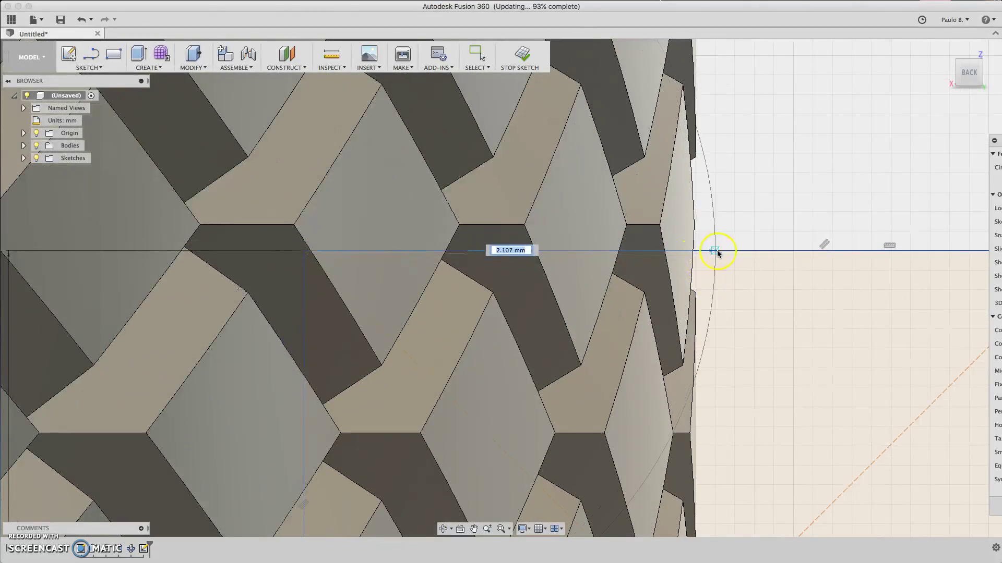
pyautogui.scroll(1, 566, 385)
pyautogui.scroll(-4, 566, 385)
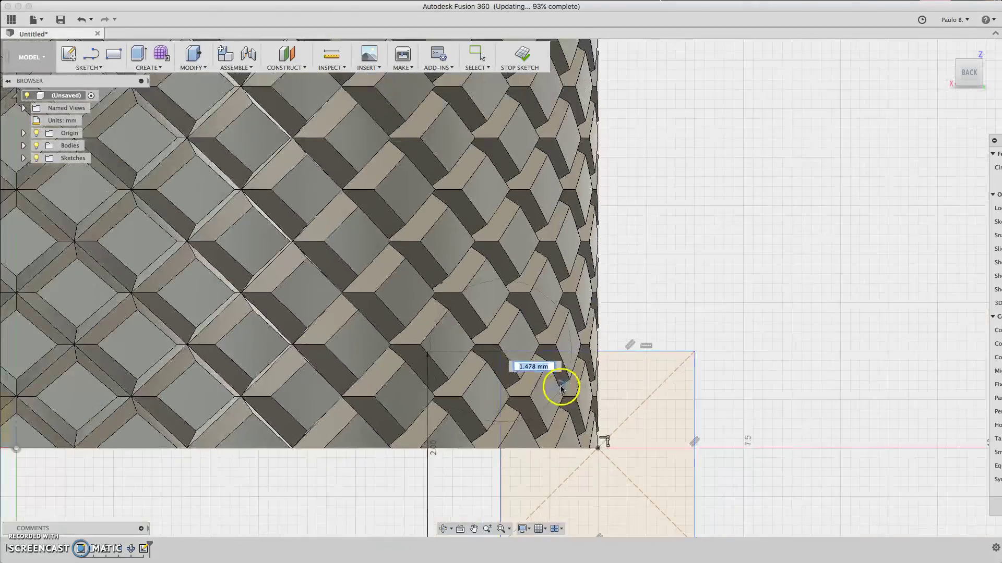
pyautogui.click(504, 453)
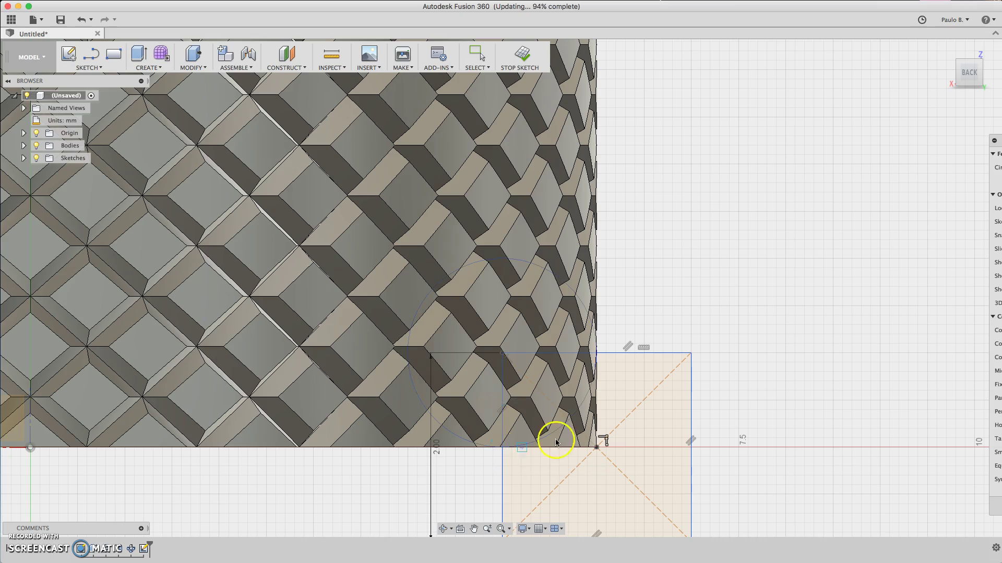
pyautogui.scroll(-5, 600, 240)
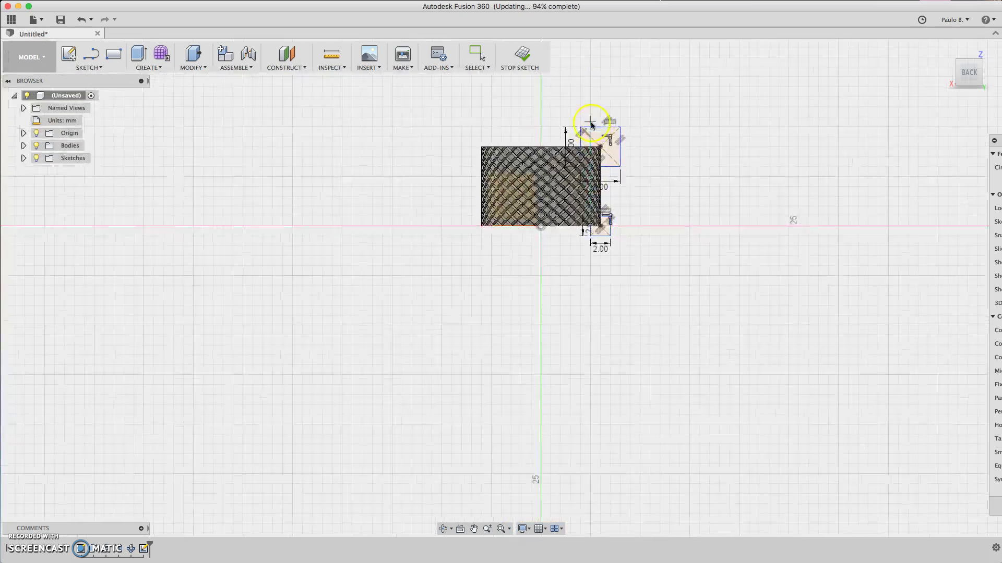
pyautogui.scroll(3, 625, 201)
pyautogui.scroll(3, 625, 200)
pyautogui.scroll(2, 564, 157)
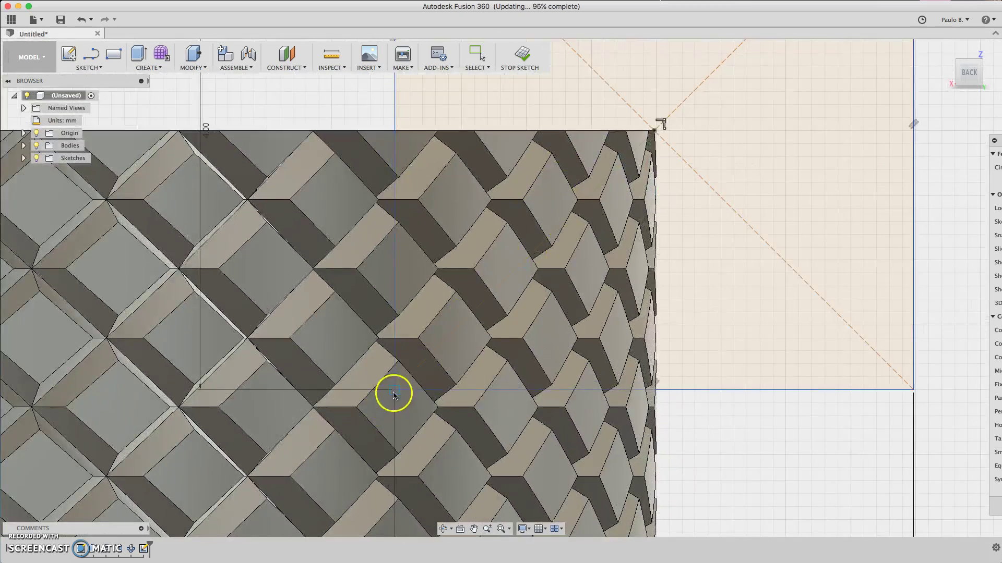
pyautogui.click(395, 392)
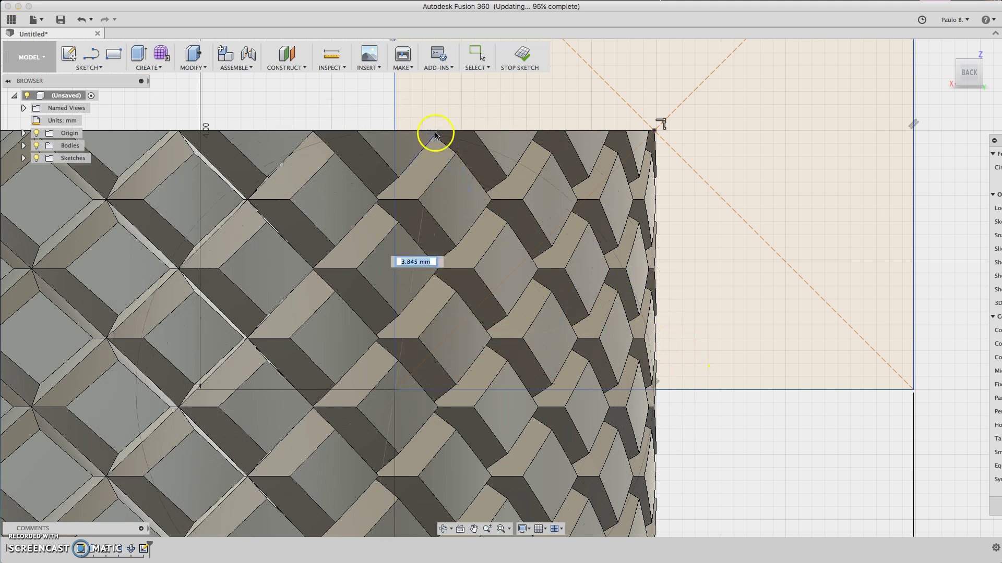
pyautogui.click(397, 133)
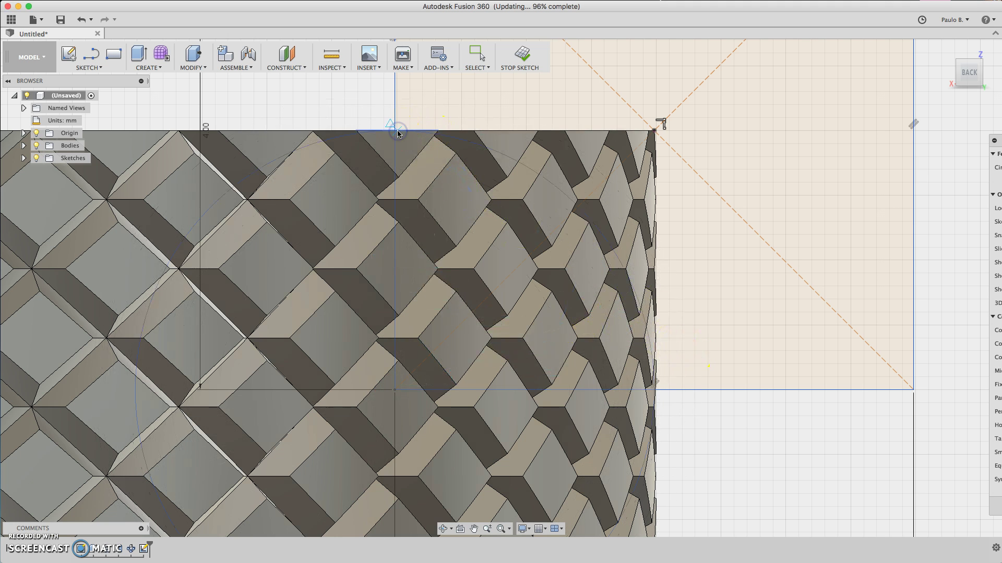
# Trim the upper circle's outer arc and the extra vertical and horizontal square lines
pyautogui.press('t')
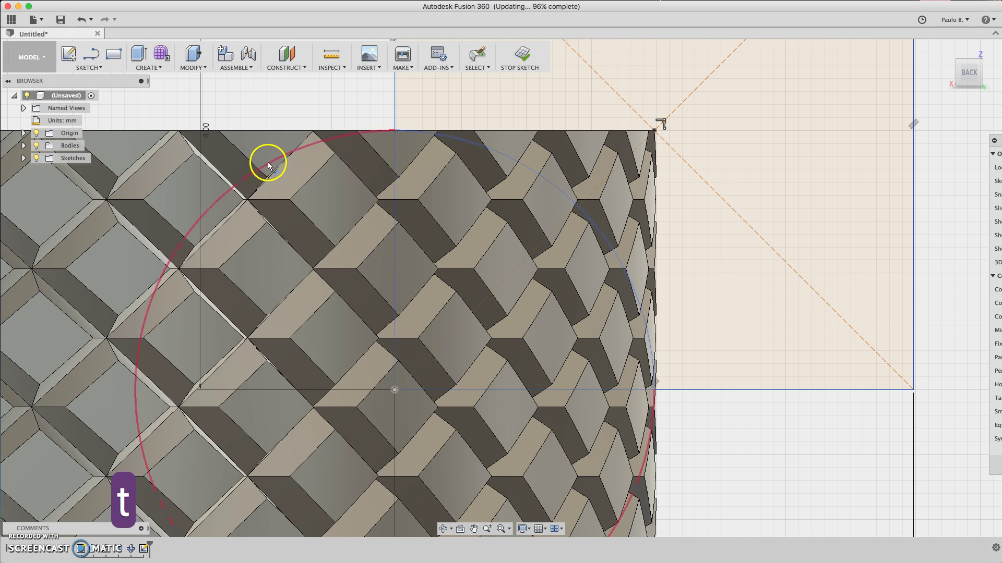
pyautogui.click(268, 163)
pyautogui.click(395, 227)
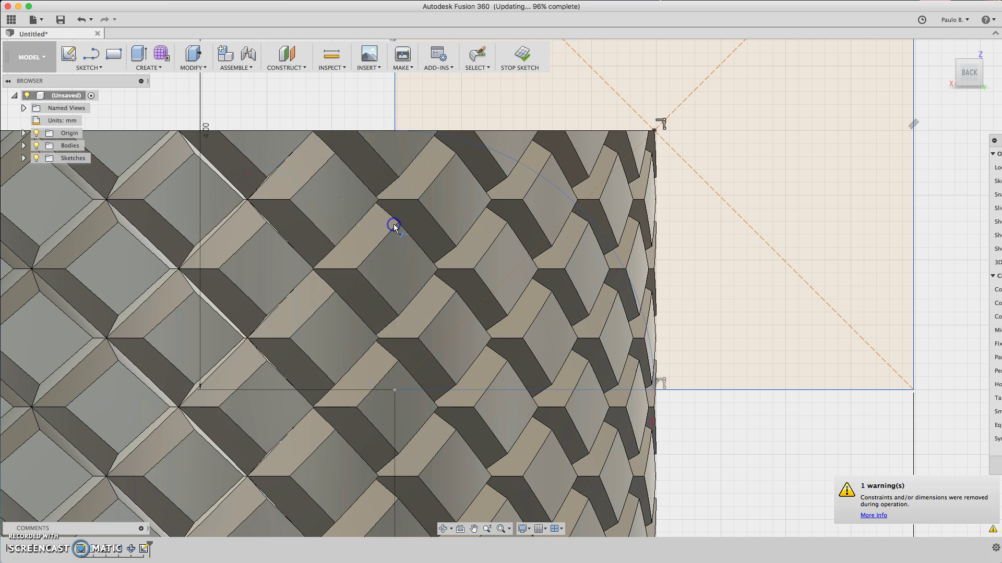
pyautogui.click(501, 390)
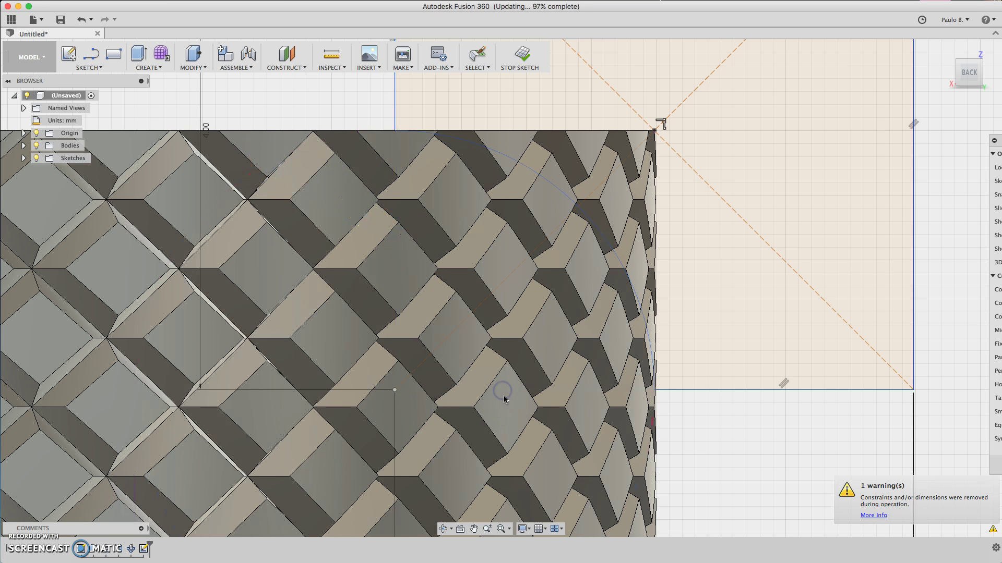
pyautogui.scroll(-3, 502, 395)
pyautogui.scroll(-3, 504, 399)
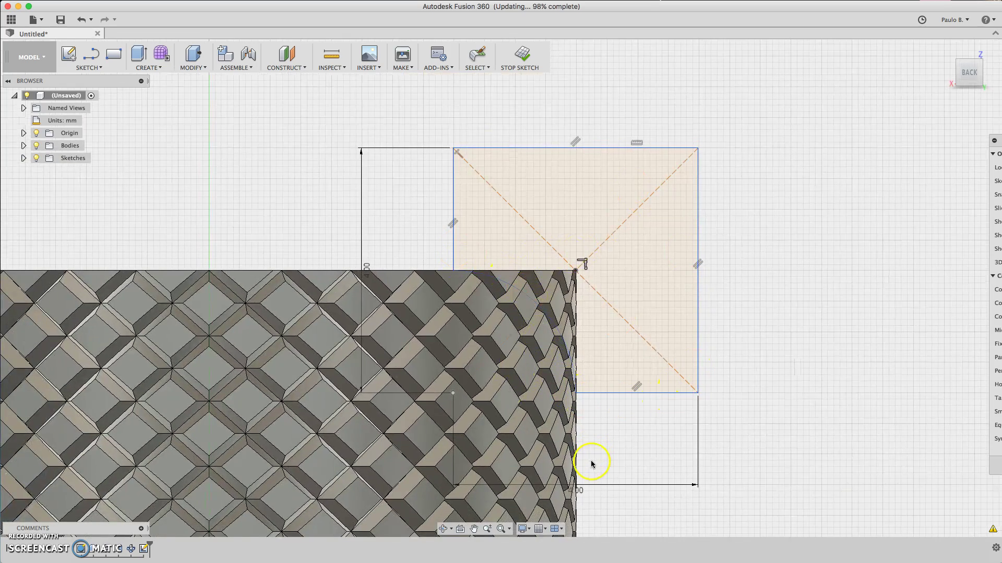
pyautogui.scroll(-2, 592, 466)
pyautogui.scroll(-3, 592, 465)
pyautogui.scroll(-3, 592, 464)
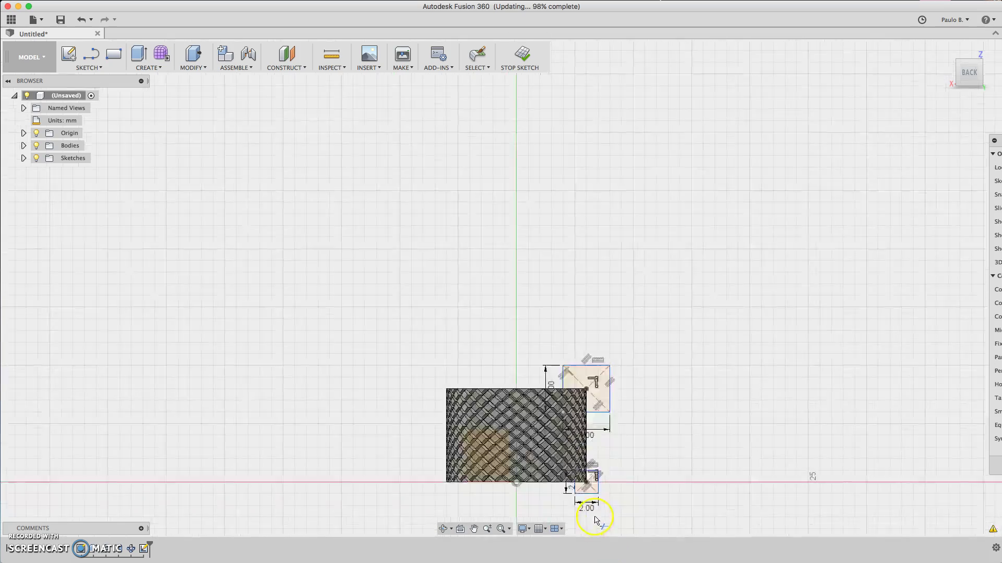
pyautogui.scroll(3, 571, 473)
pyautogui.scroll(3, 565, 421)
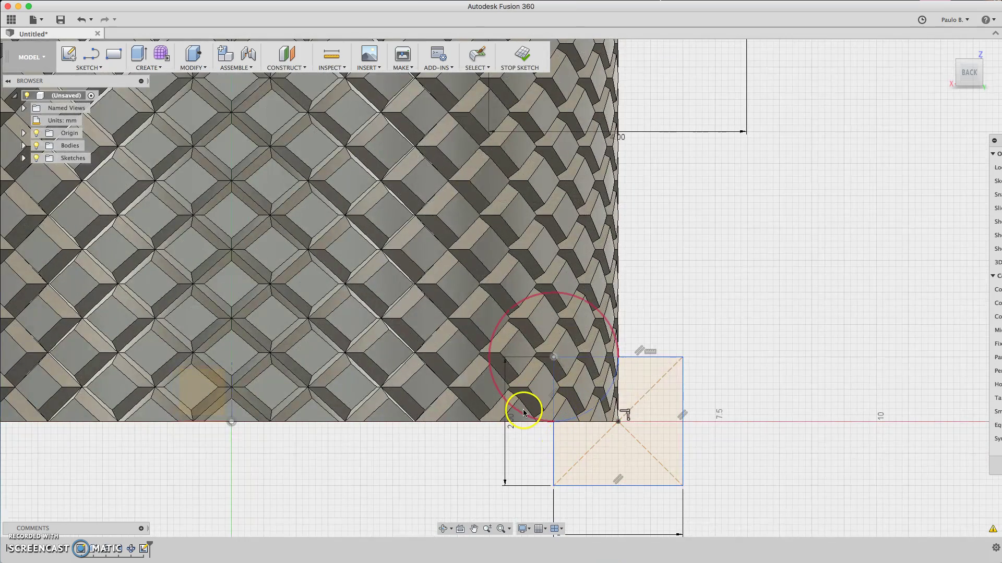
# Trim the lower leftover segment, then revolve-cut both corner profiles around the vertical axis
pyautogui.click(552, 380)
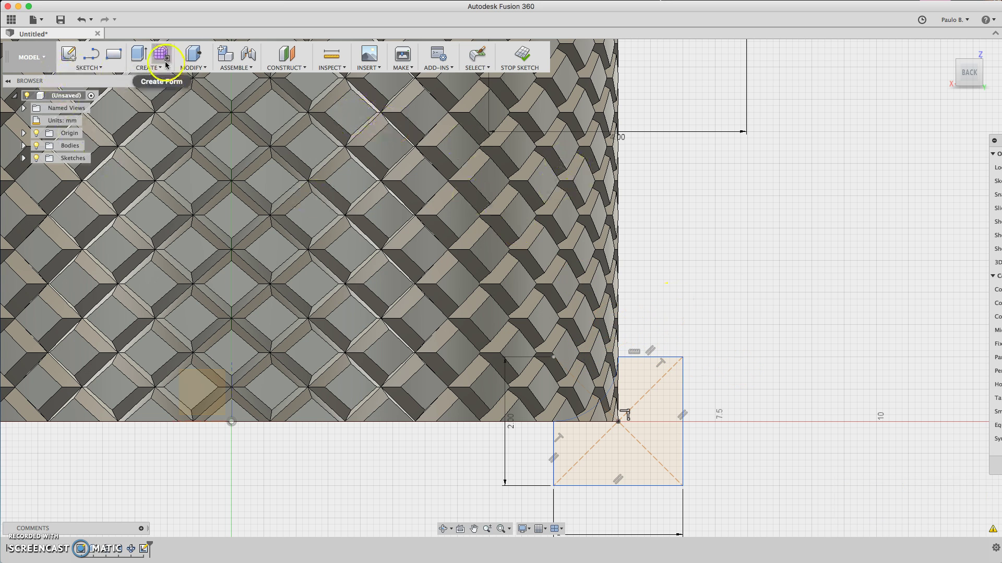
pyautogui.click(149, 67)
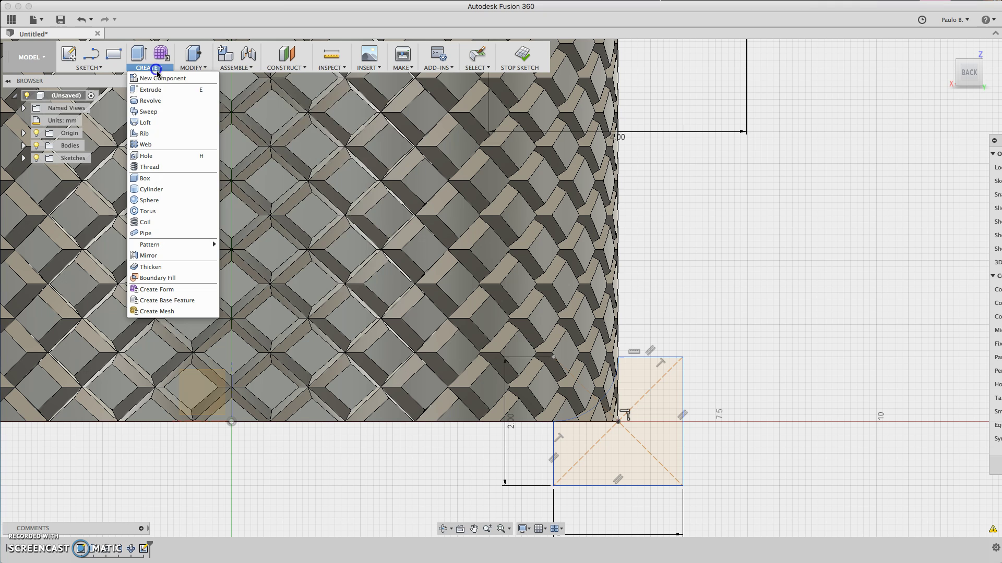
pyautogui.click(159, 100)
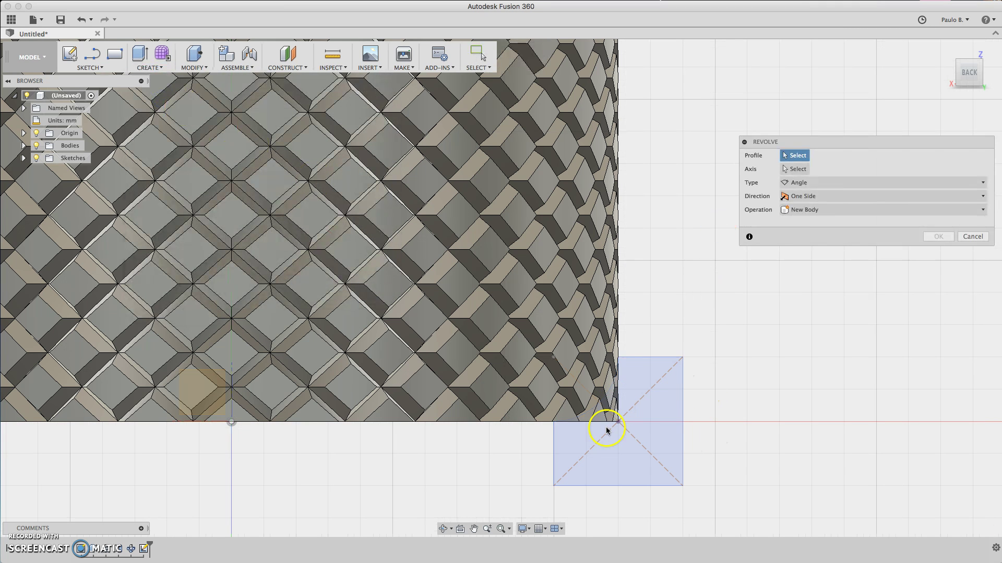
pyautogui.click(665, 397)
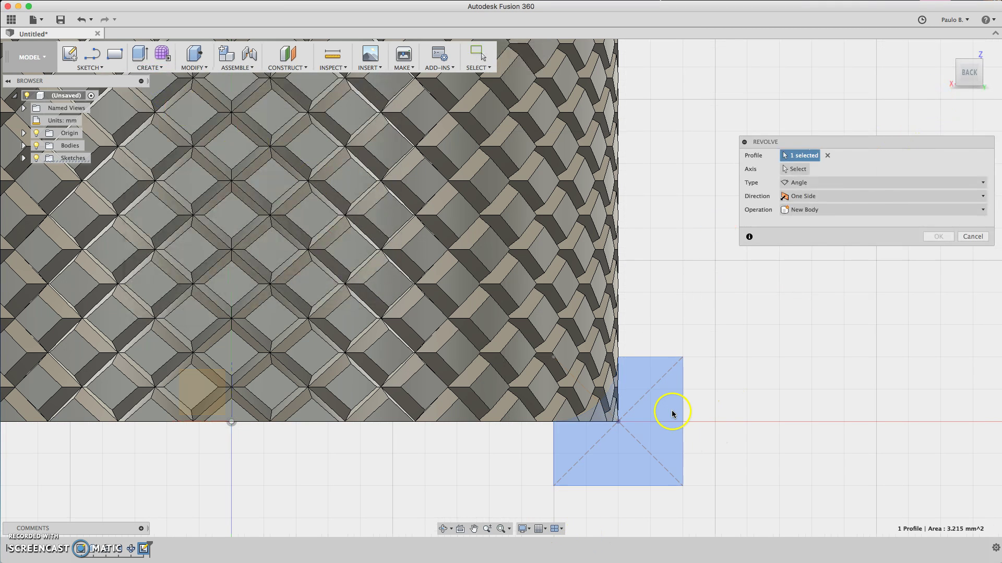
pyautogui.scroll(-3, 662, 394)
pyautogui.click(678, 128)
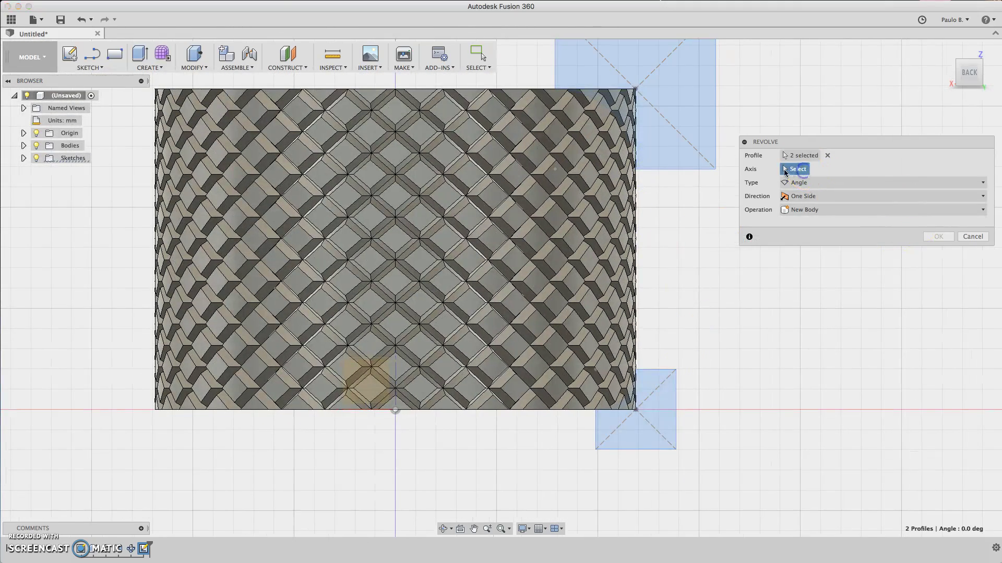
pyautogui.click(400, 379)
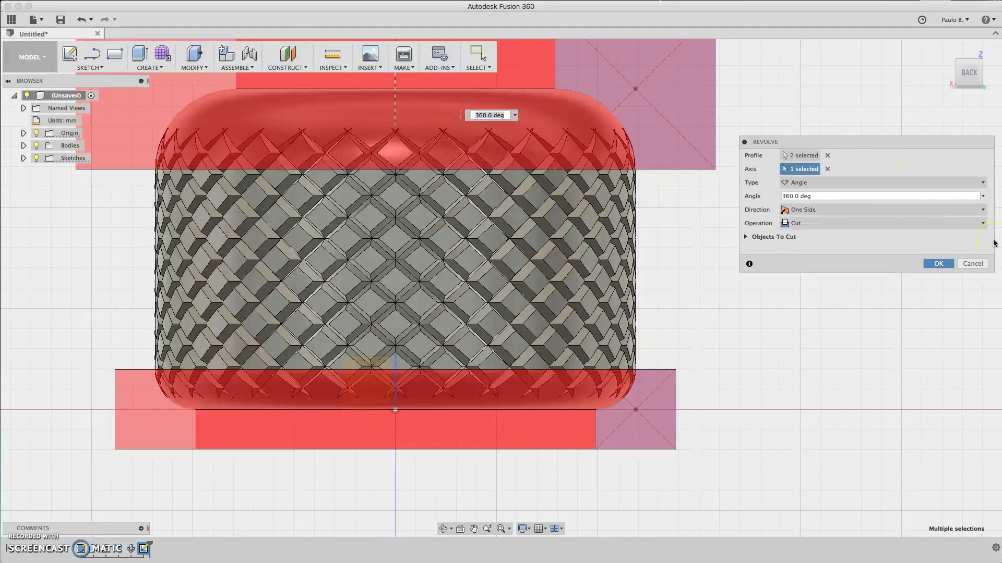
pyautogui.press('Return')
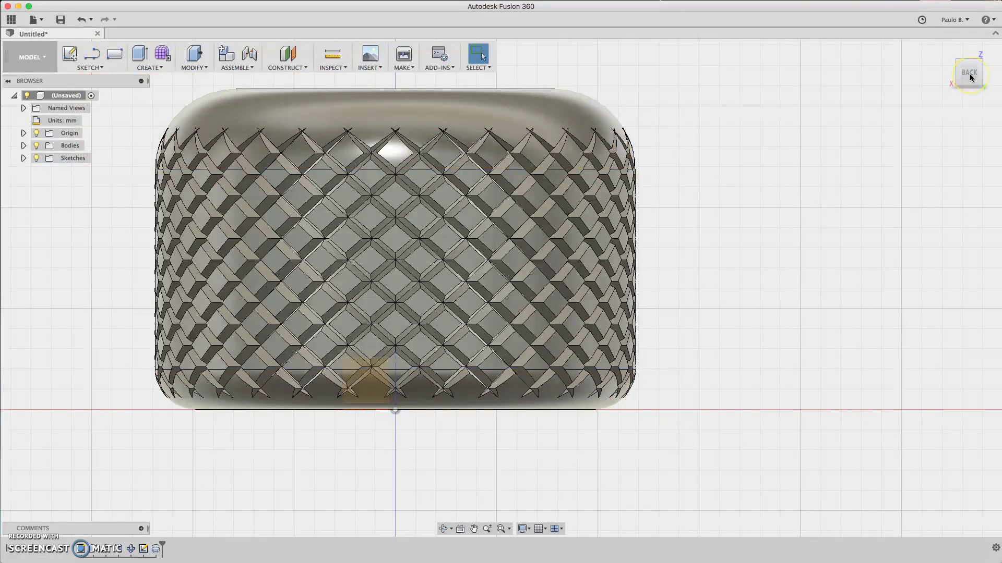
pyautogui.scroll(-2, 599, 221)
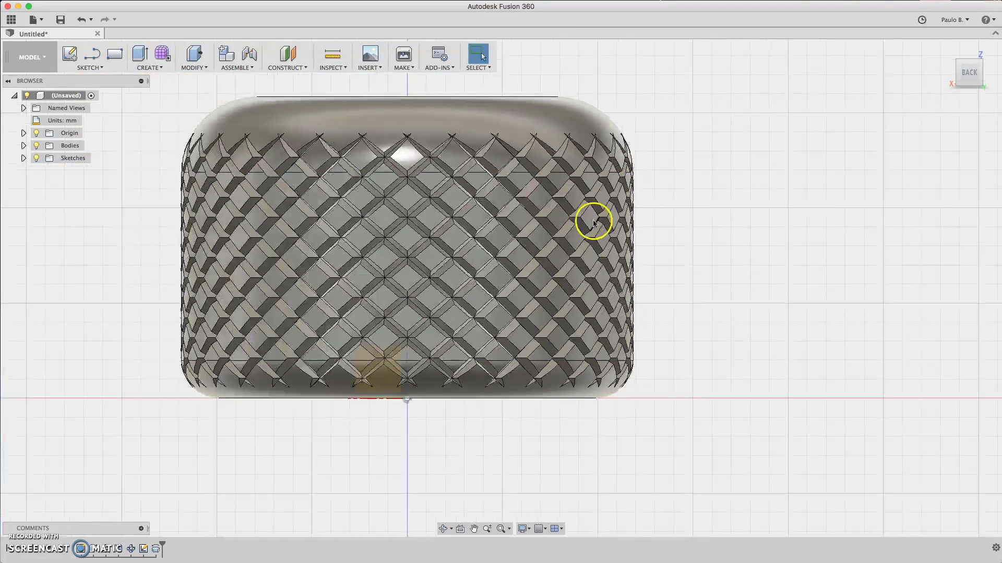
# Orbit until the knurled head's flat end face shows, then start the Circle tool
pyautogui.keyDown('shift'); pyautogui.moveTo(965, 76); pyautogui.dragTo(998, 133, button='middle'); pyautogui.keyUp('shift')
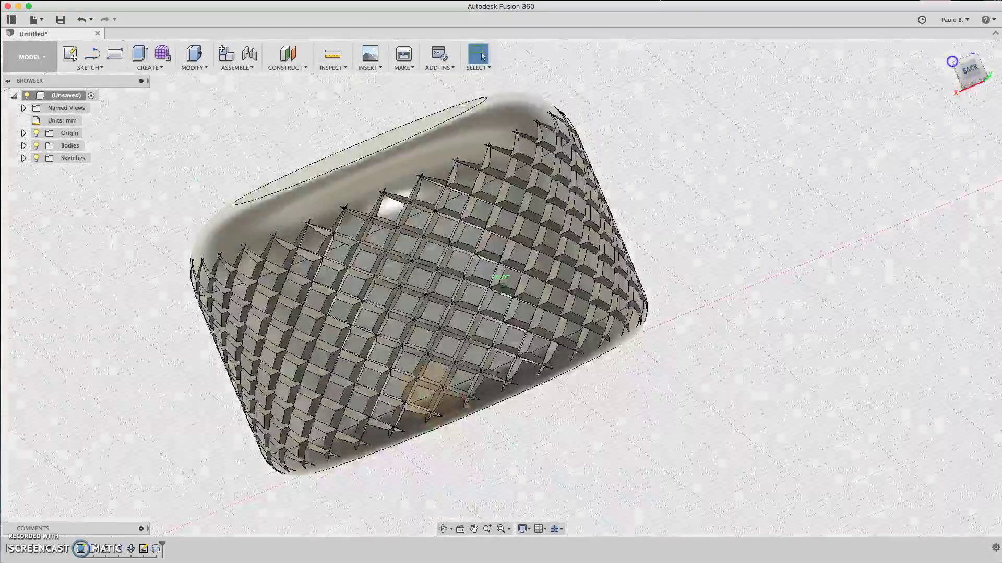
pyautogui.keyDown('shift'); pyautogui.moveTo(501, 281); pyautogui.dragTo(516, 328, button='middle'); pyautogui.keyUp('shift')
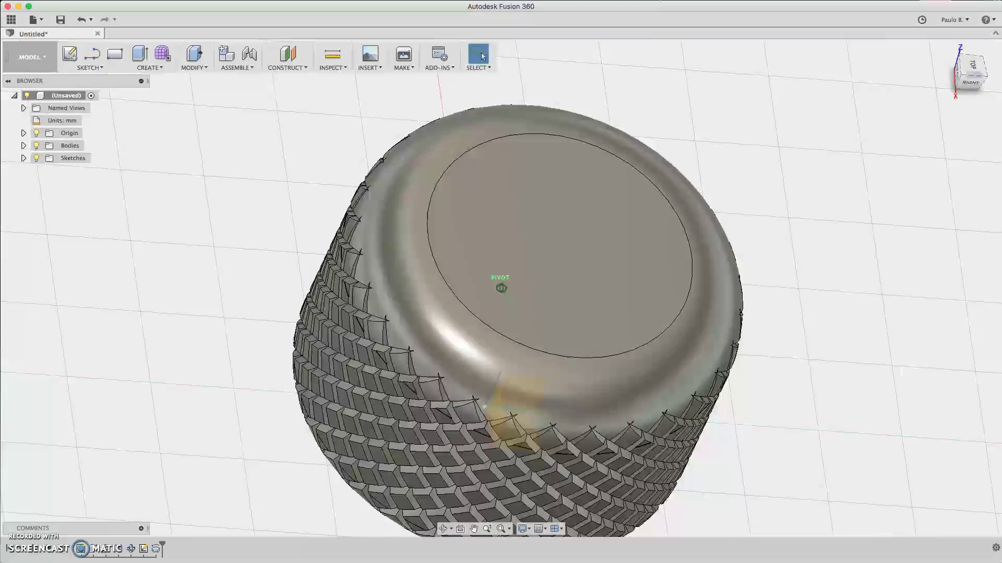
pyautogui.keyDown('shift'); pyautogui.moveTo(978, 94); pyautogui.dragTo(998, 125, button='middle'); pyautogui.keyUp('shift')
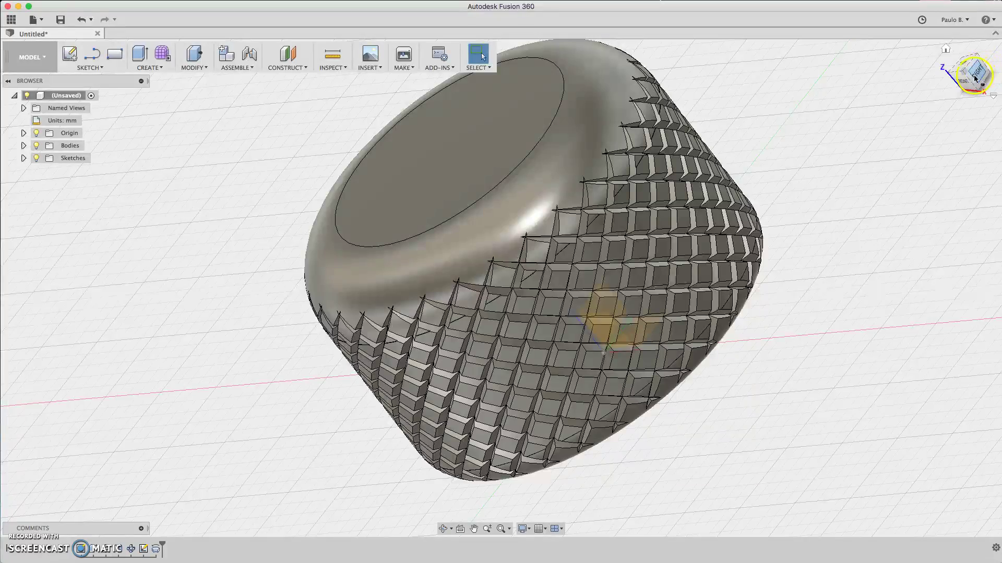
pyautogui.keyDown('shift'); pyautogui.moveTo(501, 287); pyautogui.dragTo(501, 287, button='middle'); pyautogui.keyUp('shift')
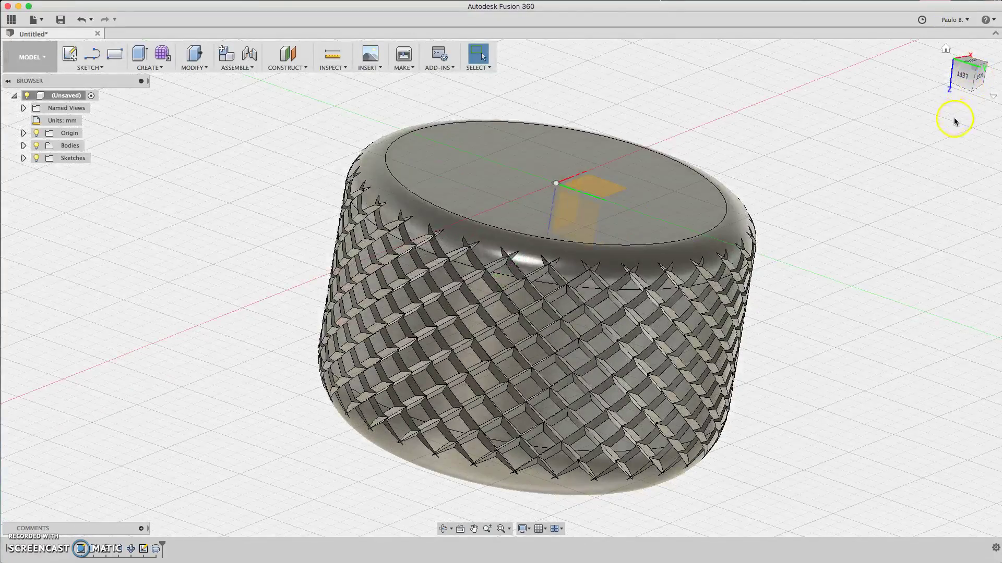
pyautogui.press('c')
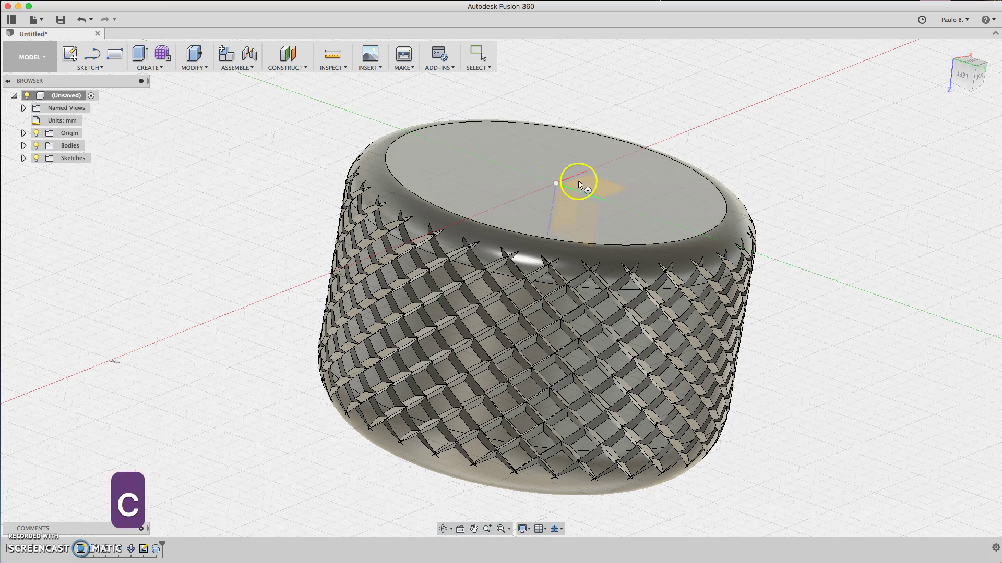
# Sketch a 6 mm diameter circle centred on the head's end face and finish the sketch
pyautogui.click(558, 186)
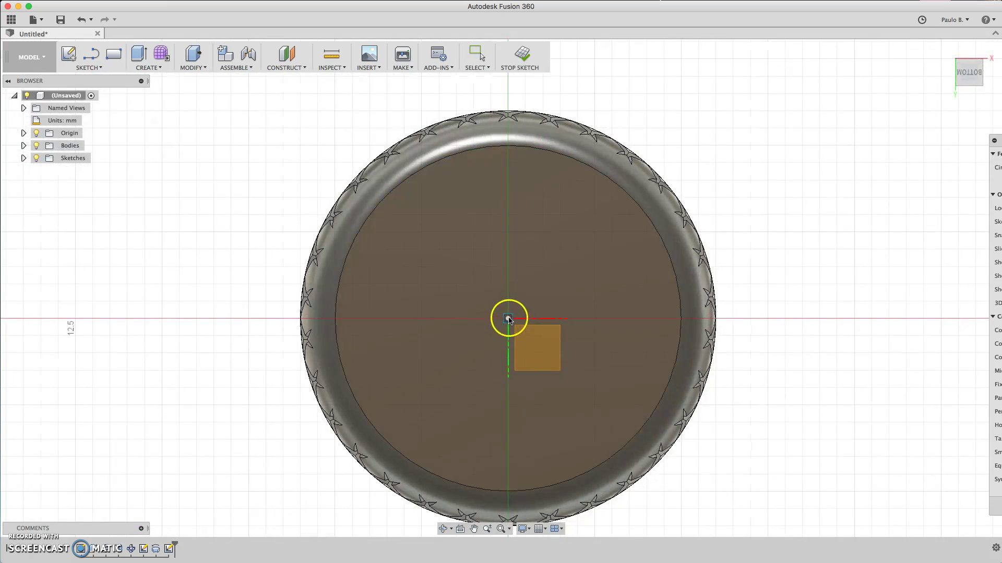
pyautogui.click(508, 318)
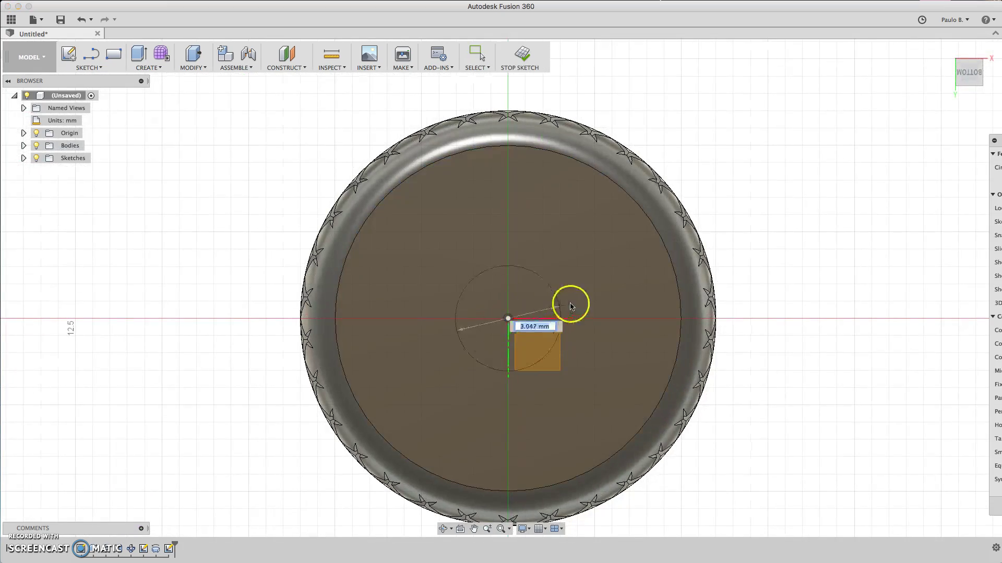
pyautogui.write('6')
pyautogui.press('Return')
pyautogui.click(582, 345)
pyautogui.click(932, 130)
pyautogui.press('Return')
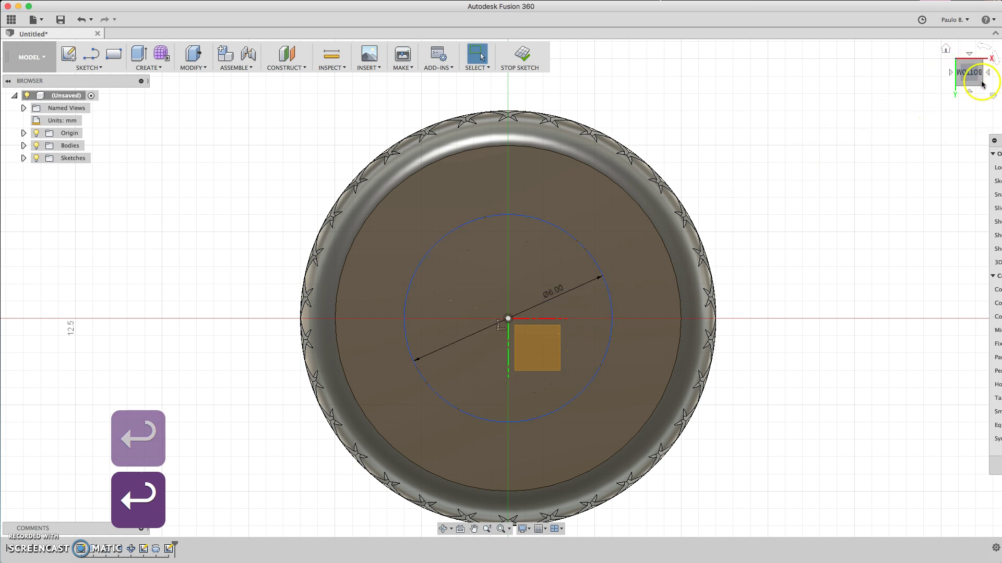
pyautogui.moveTo(966, 75); pyautogui.dragTo(966, 42)
pyautogui.click(519, 55)
# Extrude the circle 20 mm to form the shaft
pyautogui.press('e')
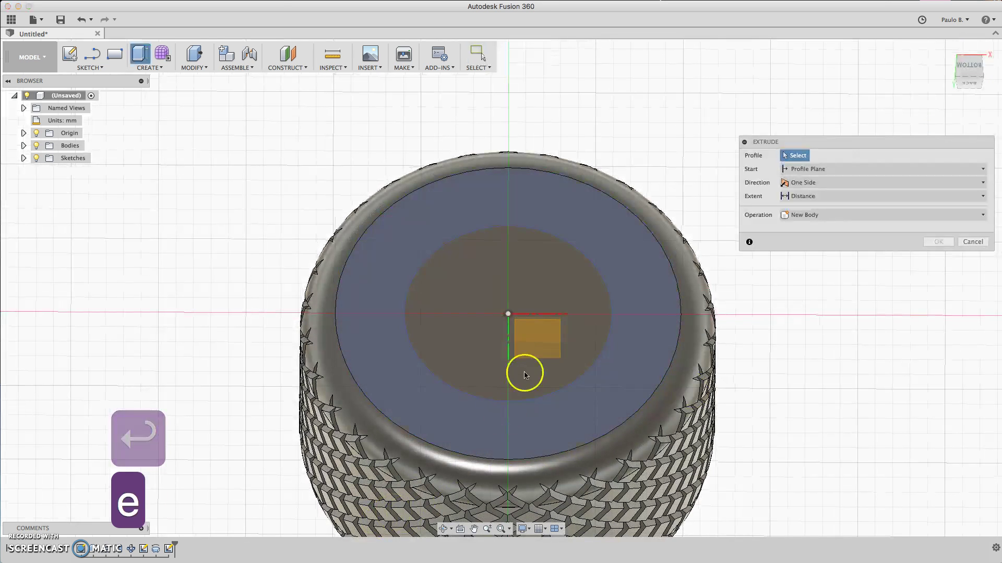
pyautogui.click(554, 286)
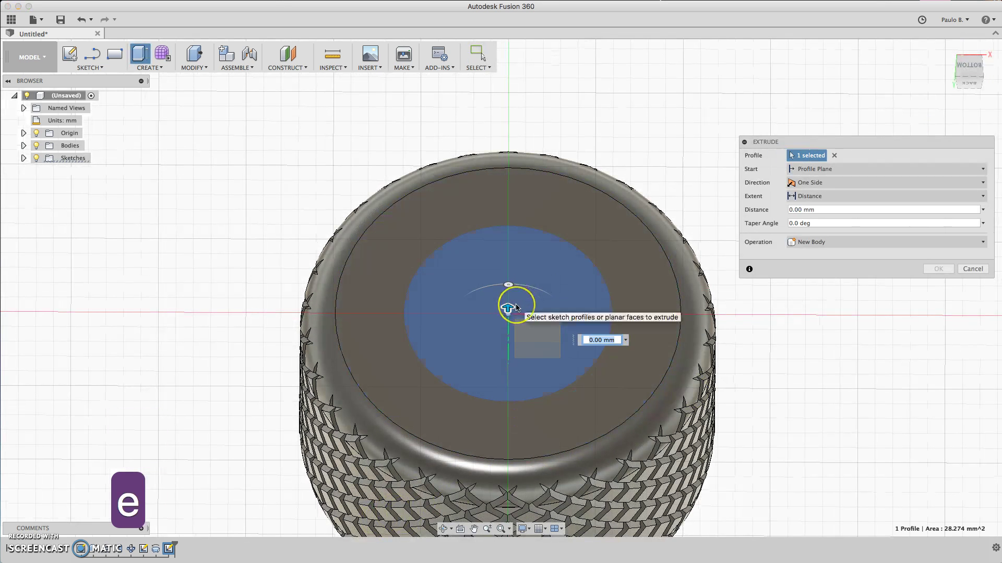
pyautogui.write('20')
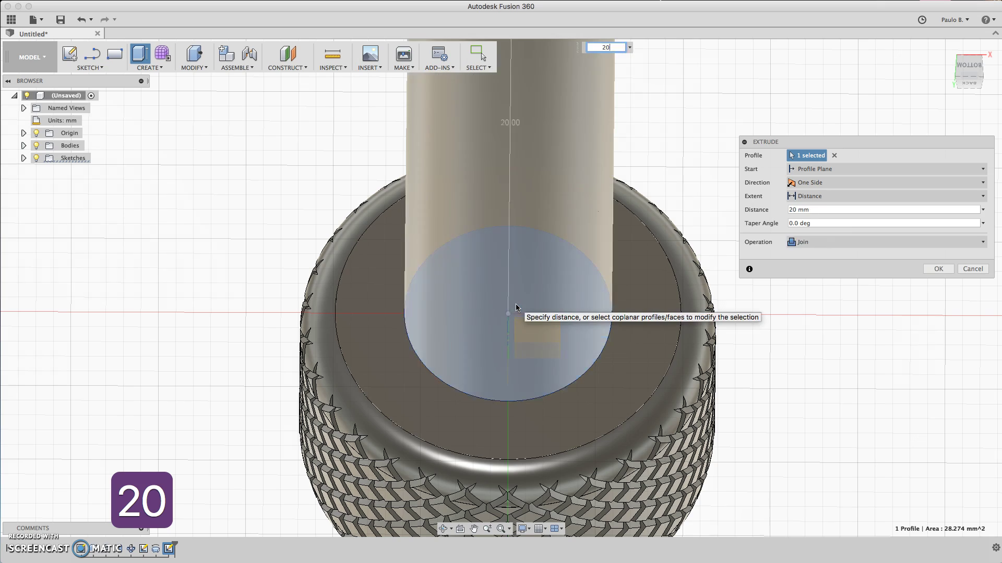
pyautogui.press('Return')
pyautogui.scroll(1, 825, 313)
pyautogui.scroll(-4, 825, 312)
# Add a modeled full-length M6x1 thread to the 6 mm shaft's cylindrical face
pyautogui.click(164, 72)
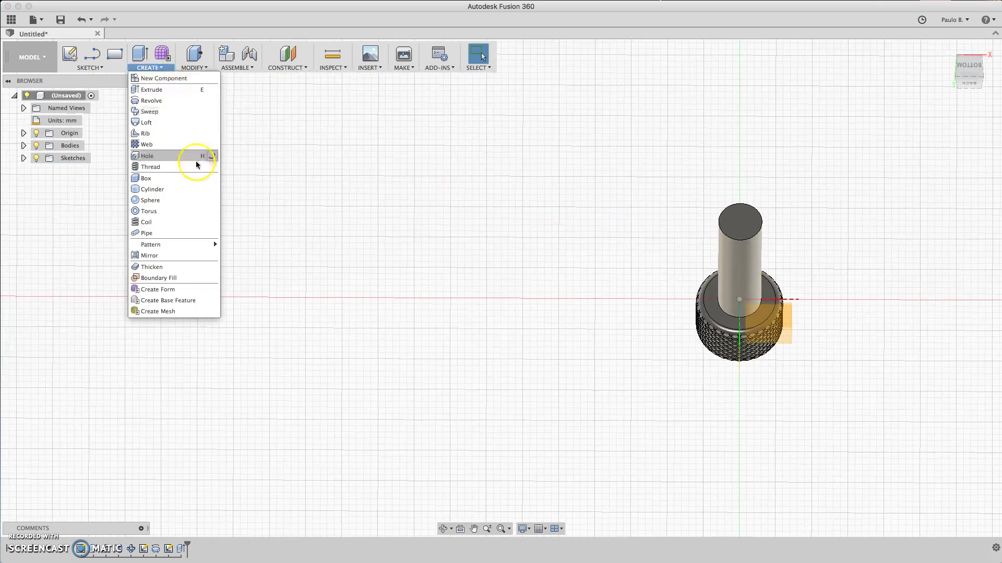
pyautogui.click(166, 171)
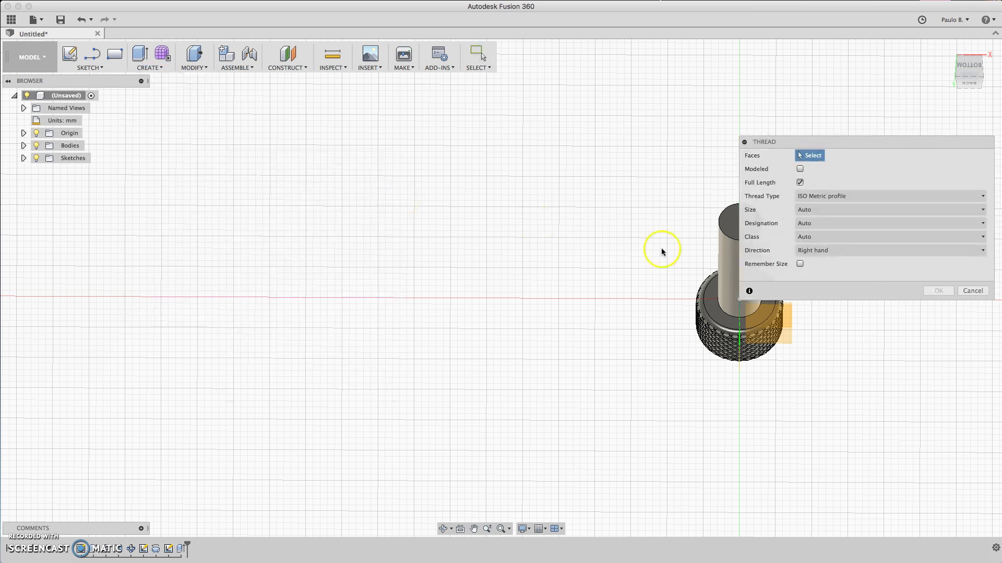
pyautogui.moveTo(802, 146); pyautogui.dragTo(892, 139)
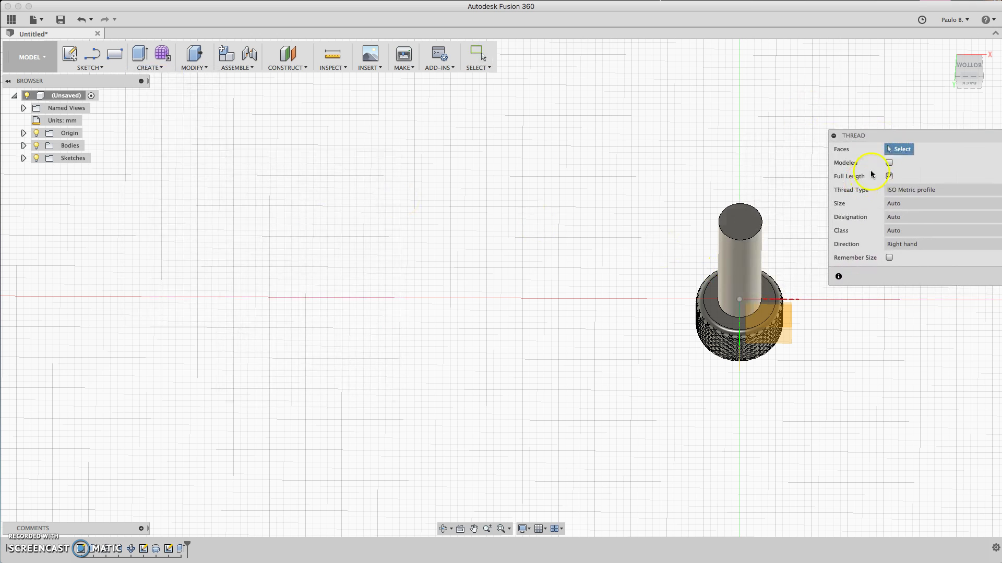
pyautogui.click(743, 266)
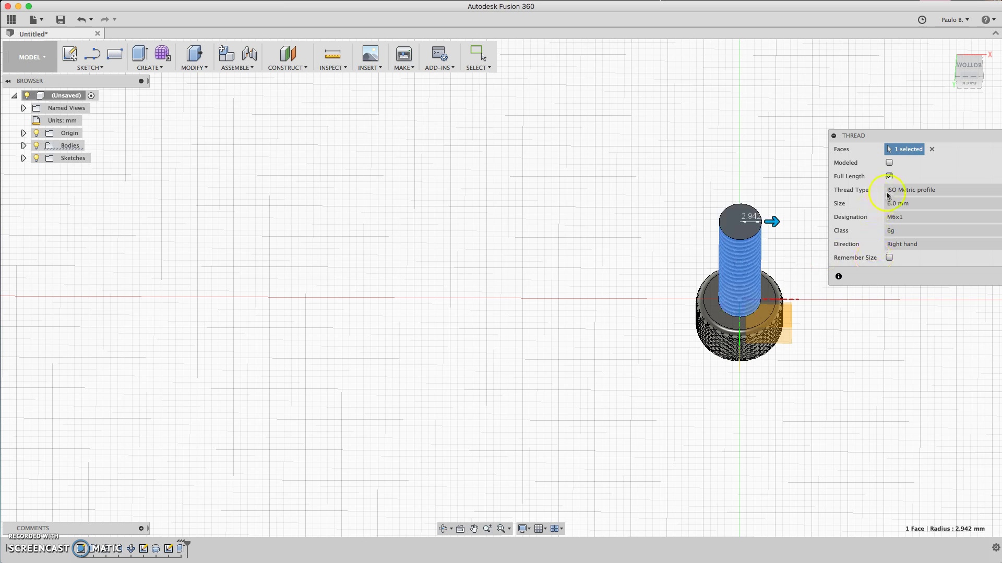
pyautogui.click(890, 163)
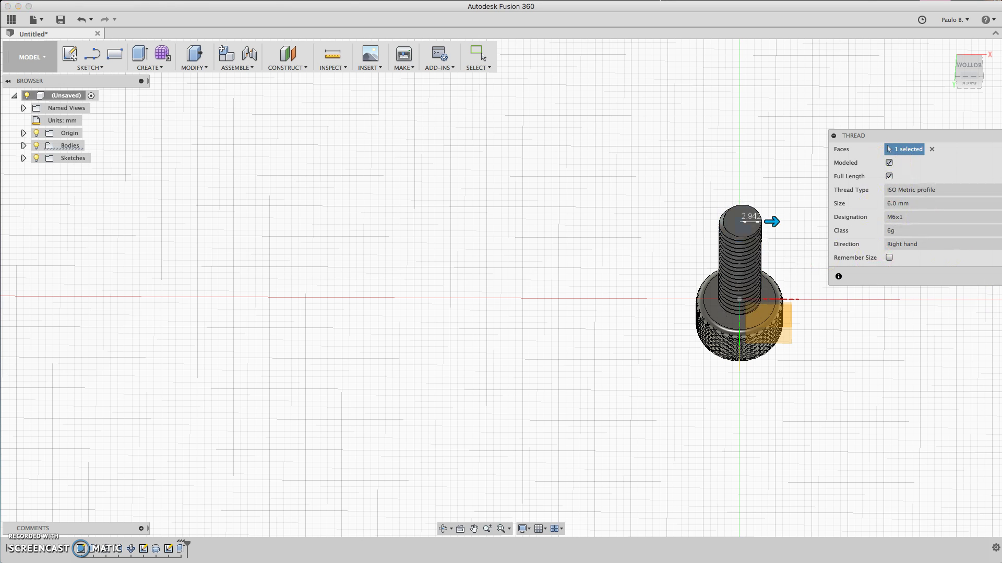
pyautogui.press('Return')
# Orbit the view so the thumb screw stands upright with its head on top
pyautogui.moveTo(976, 67)
pyautogui.keyDown('shift'); pyautogui.mouseDown(button='middle')
pyautogui.moveTo(790, 114)
pyautogui.moveTo(962, 116)
pyautogui.mouseUp(button='middle'); pyautogui.keyUp('shift')
pyautogui.click(545, 381)
pyautogui.keyDown('shift'); pyautogui.moveTo(654, 318); pyautogui.dragTo(793, 347, button='middle'); pyautogui.keyUp('shift')
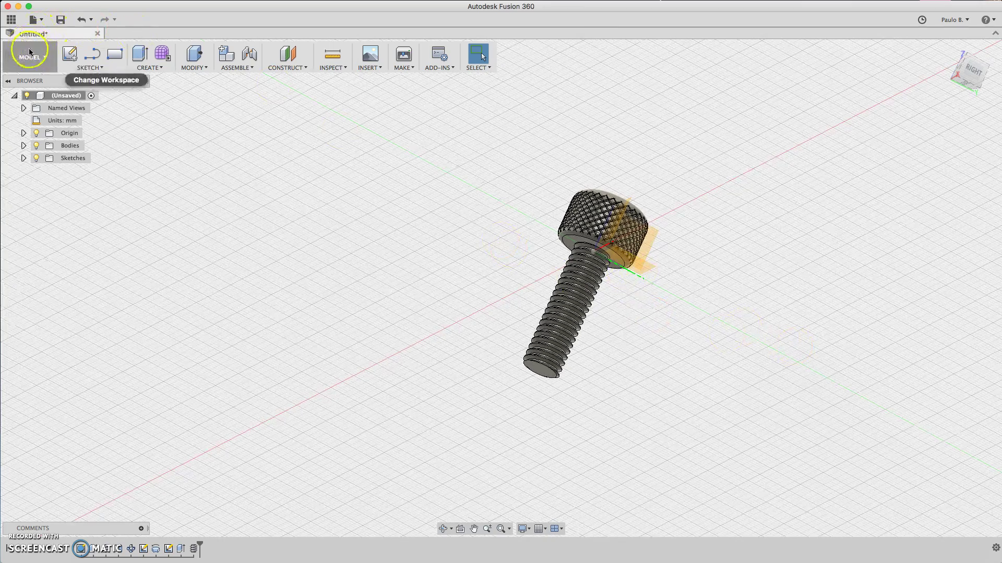
# Search the appearance library for gold and apply Gold - Polished to the thumb screw
pyautogui.press('a')
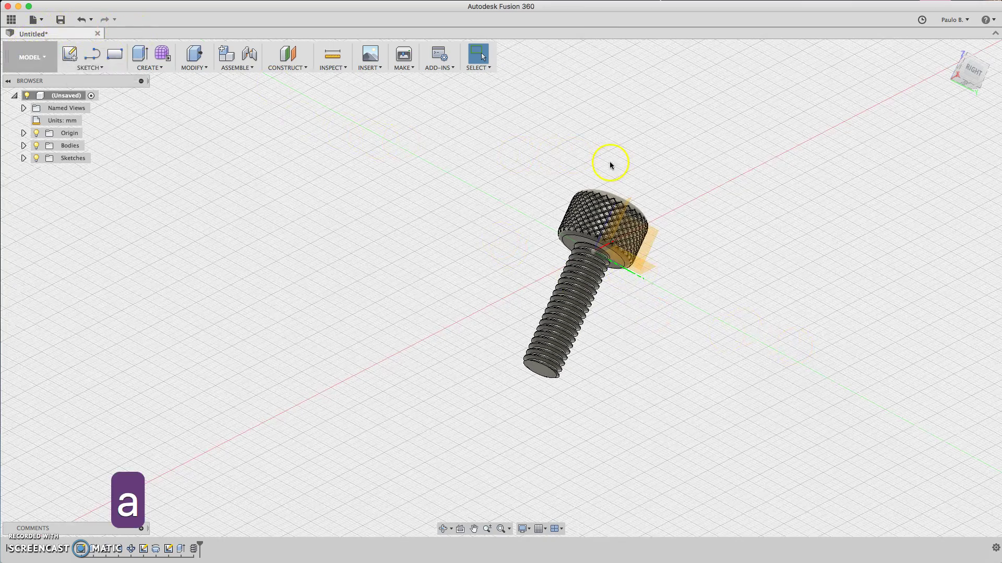
pyautogui.moveTo(939, 131); pyautogui.dragTo(799, 114)
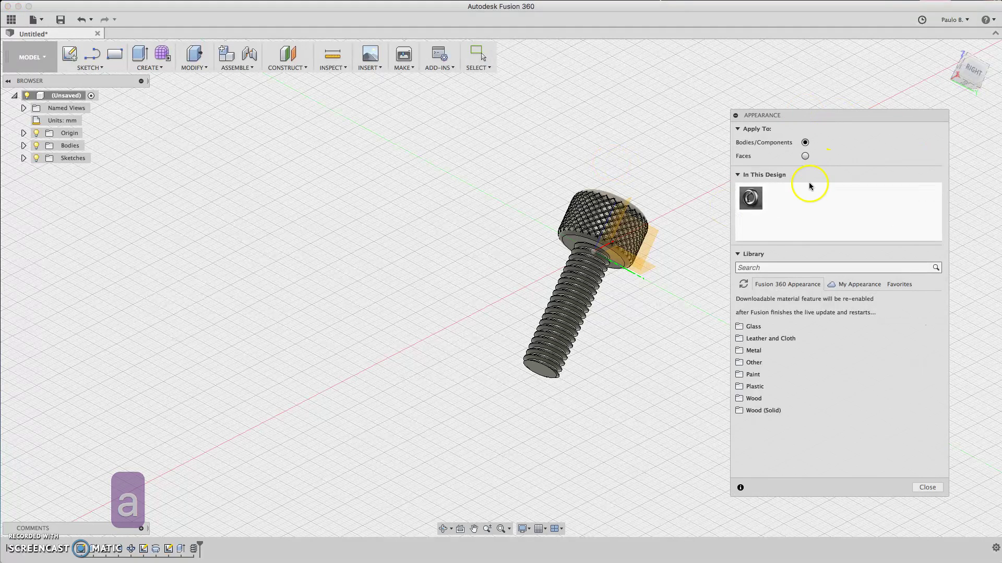
pyautogui.click(766, 268)
pyautogui.write('g')
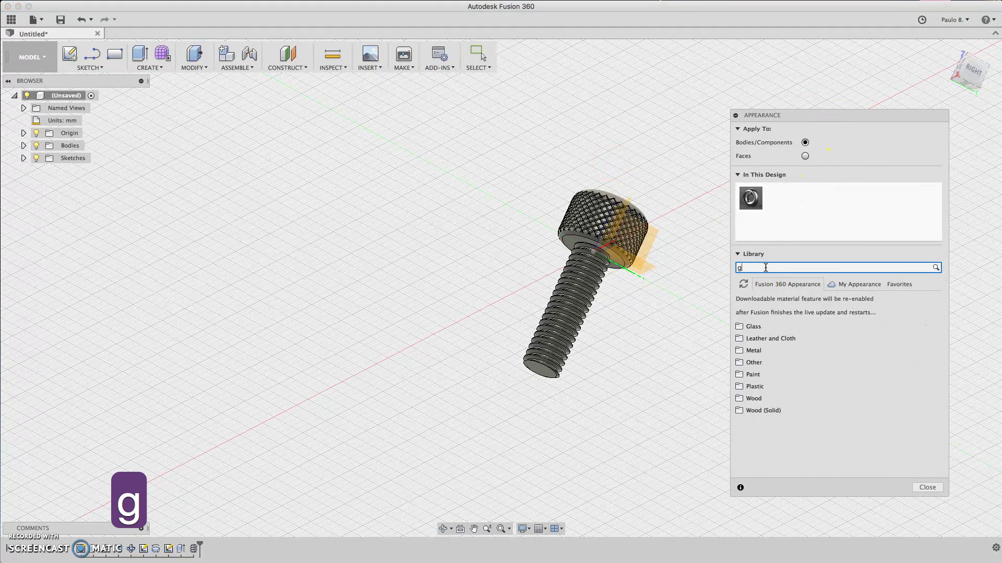
pyautogui.write('old')
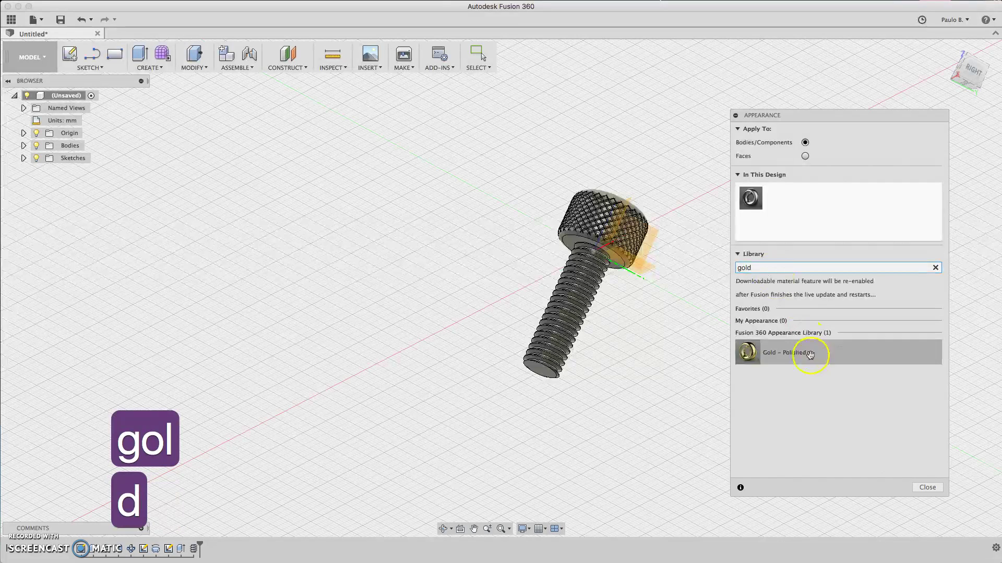
pyautogui.moveTo(792, 354); pyautogui.dragTo(575, 281)
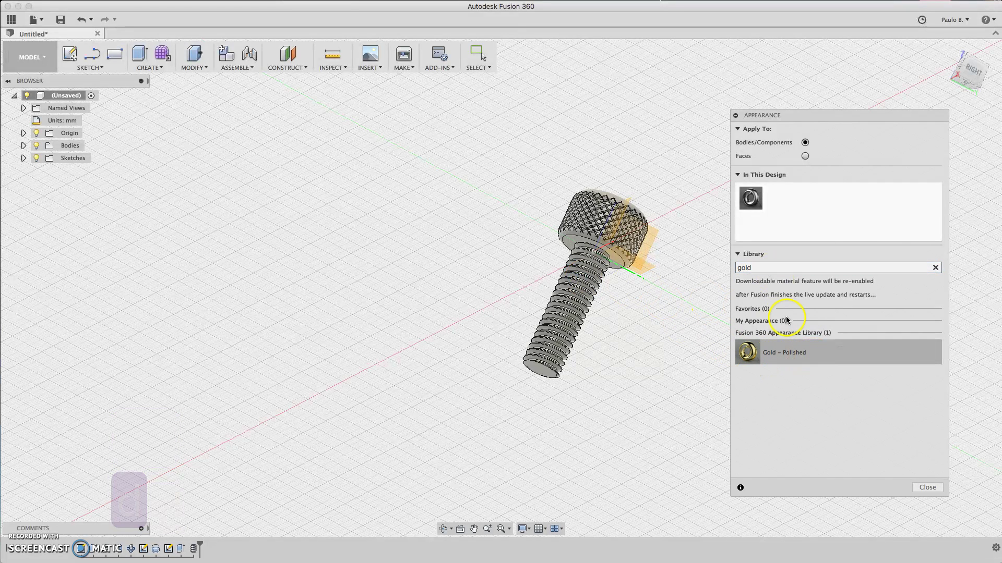
pyautogui.click(930, 488)
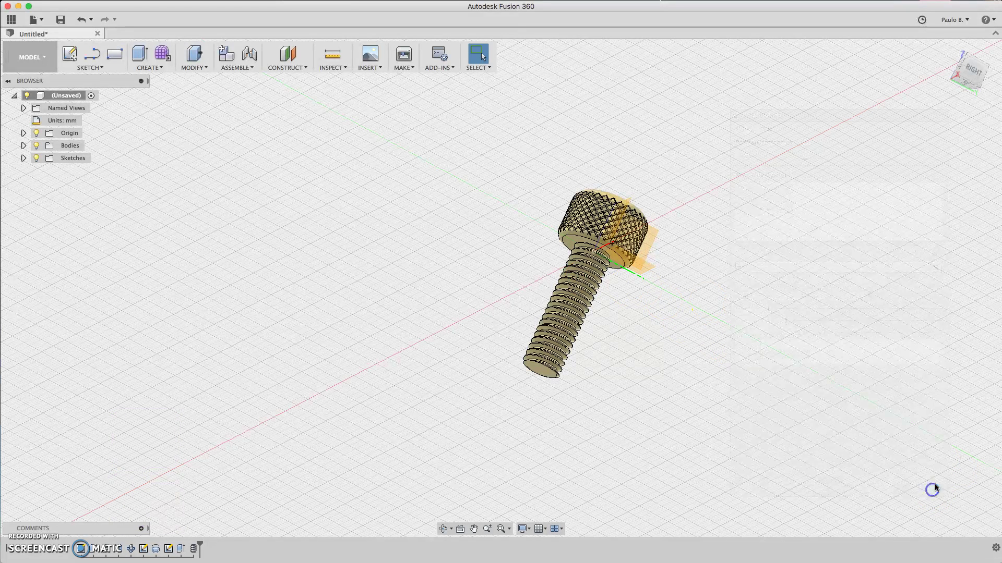
# Switch to the Render workspace and hide the Origin and Sketches
pyautogui.click(32, 57)
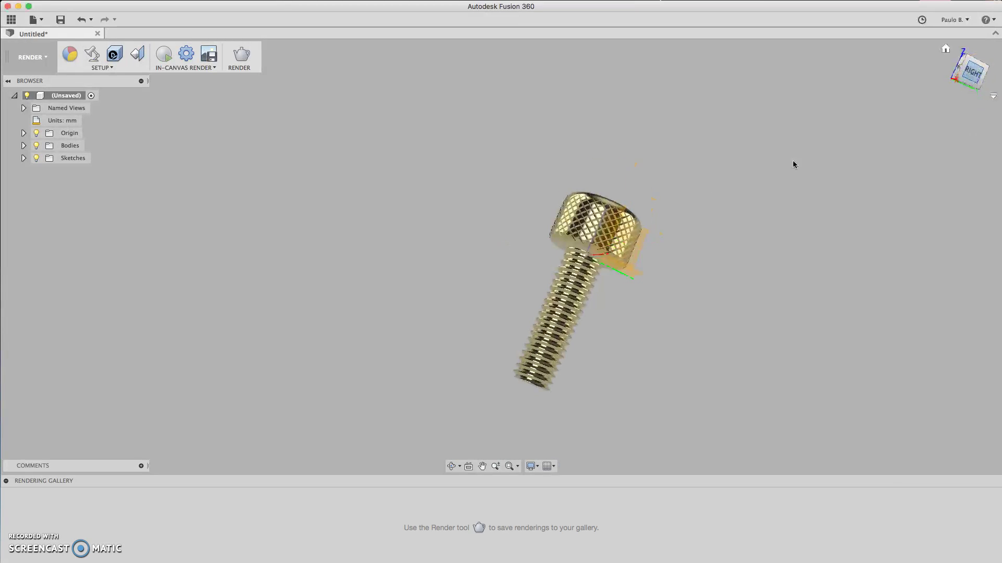
pyautogui.click(36, 133)
pyautogui.click(36, 158)
# Orbit and zoom to frame the gold screw, then start an in-canvas render
pyautogui.moveTo(982, 74); pyautogui.dragTo(934, 78)
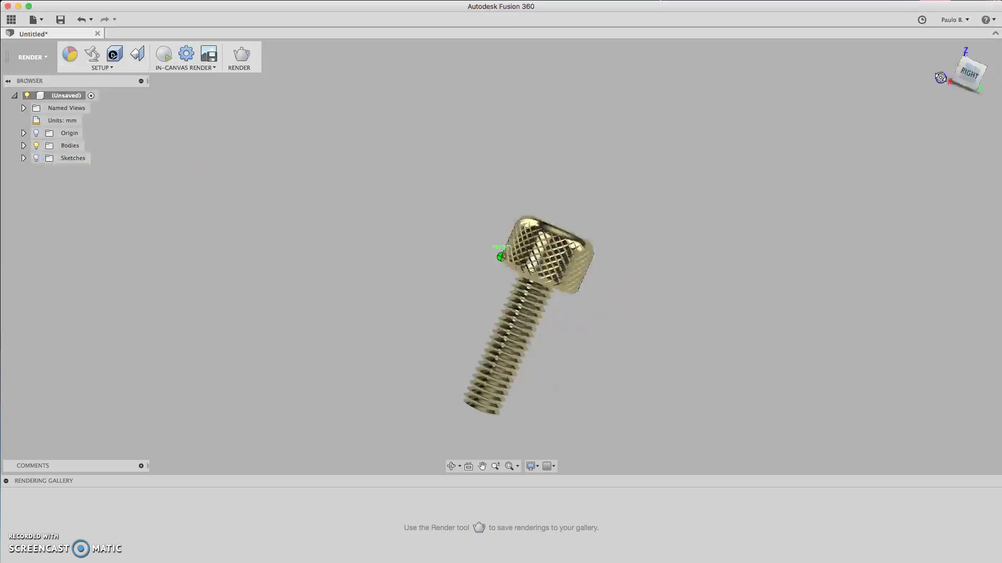
pyautogui.moveTo(934, 77)
pyautogui.keyDown('shift'); pyautogui.mouseDown(button='middle')
pyautogui.moveTo(907, 60)
pyautogui.moveTo(940, 78)
pyautogui.moveTo(1001, 156)
pyautogui.moveTo(939, 94)
pyautogui.mouseUp(button='middle'); pyautogui.keyUp('shift')
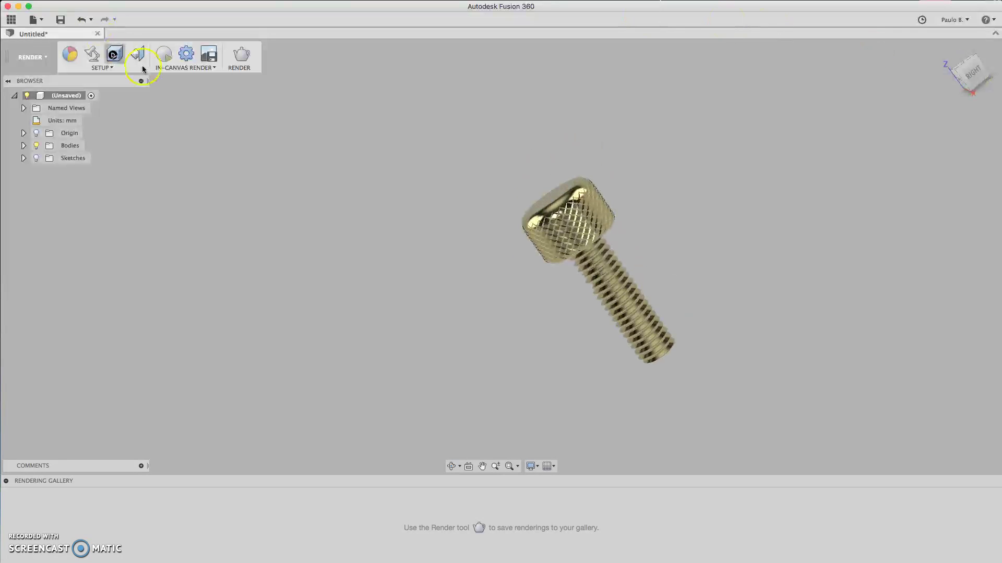
pyautogui.click(508, 465)
pyautogui.scroll(5, 509, 472)
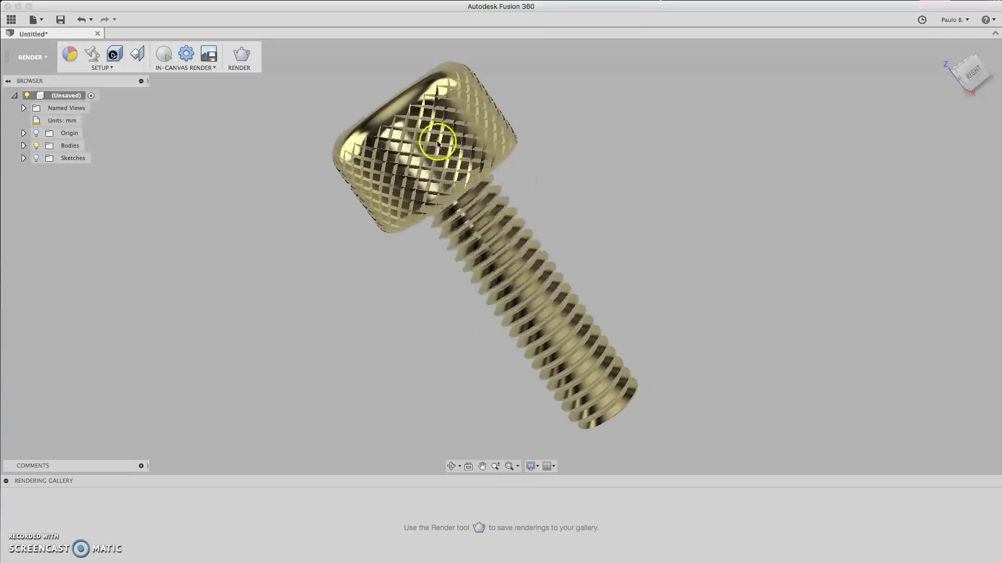
pyautogui.moveTo(971, 75); pyautogui.dragTo(912, 92)
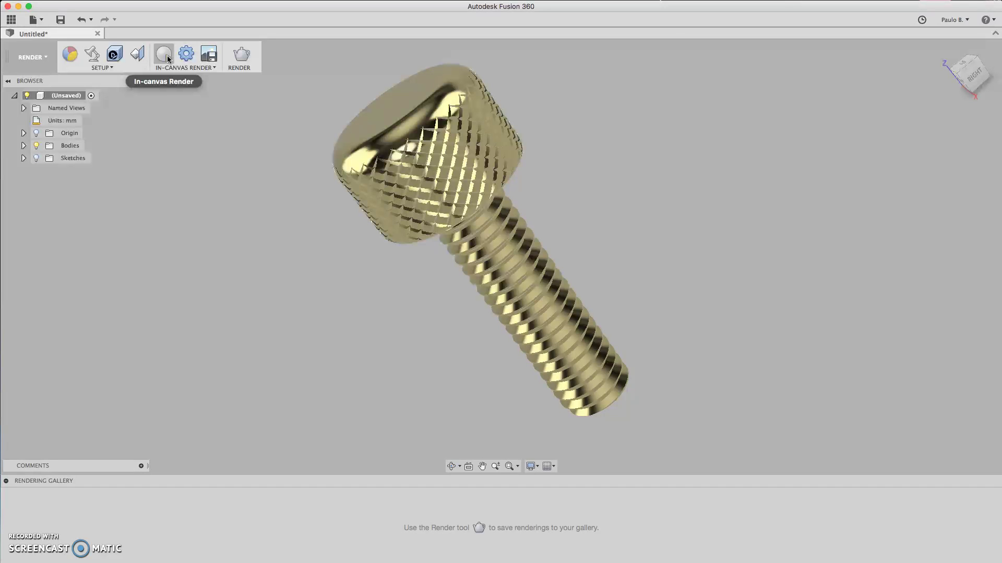
pyautogui.click(164, 55)
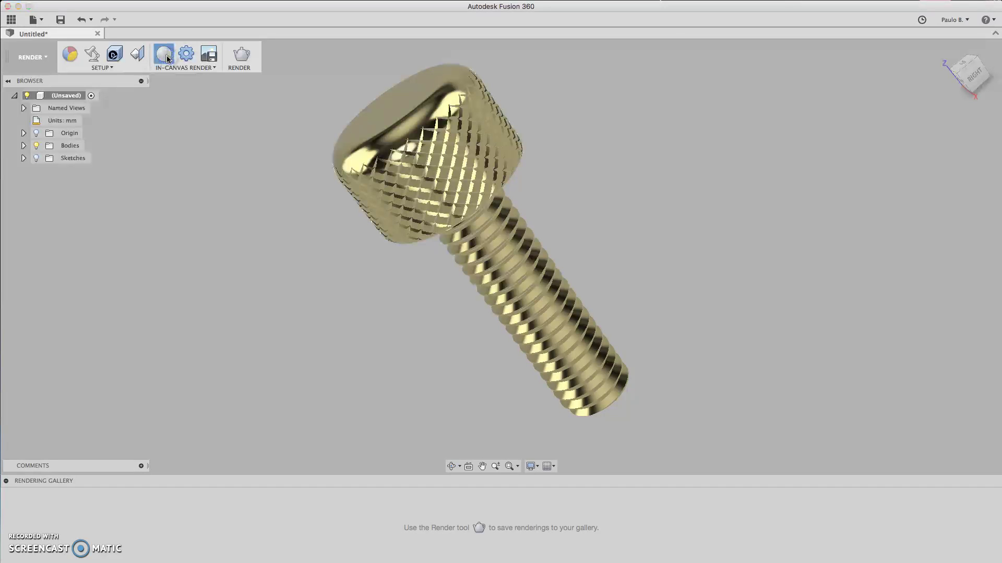